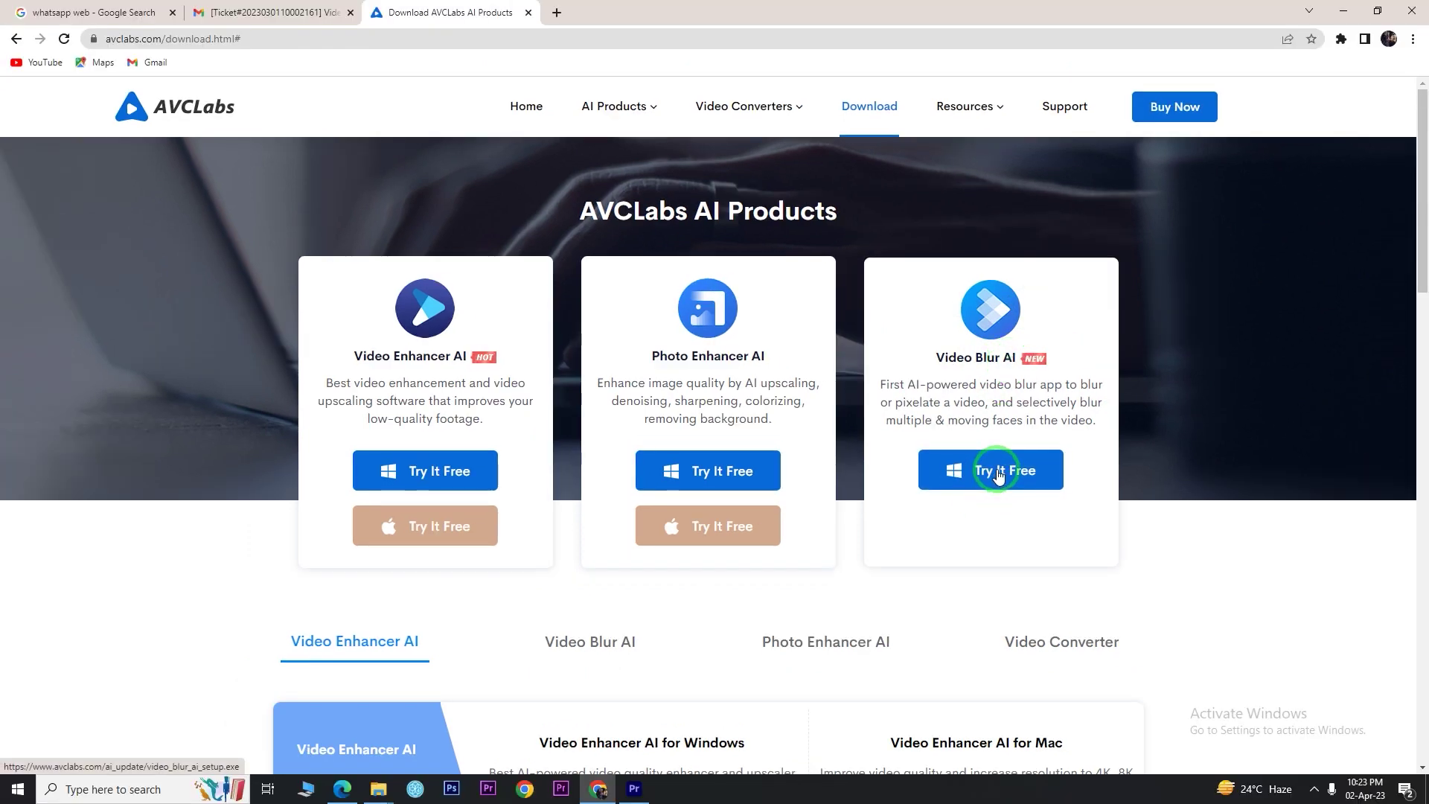
# Step: Download the Video Blur AI Windows installer via 'Try It Free' and open the download's options menu
pyautogui.click(999, 476)
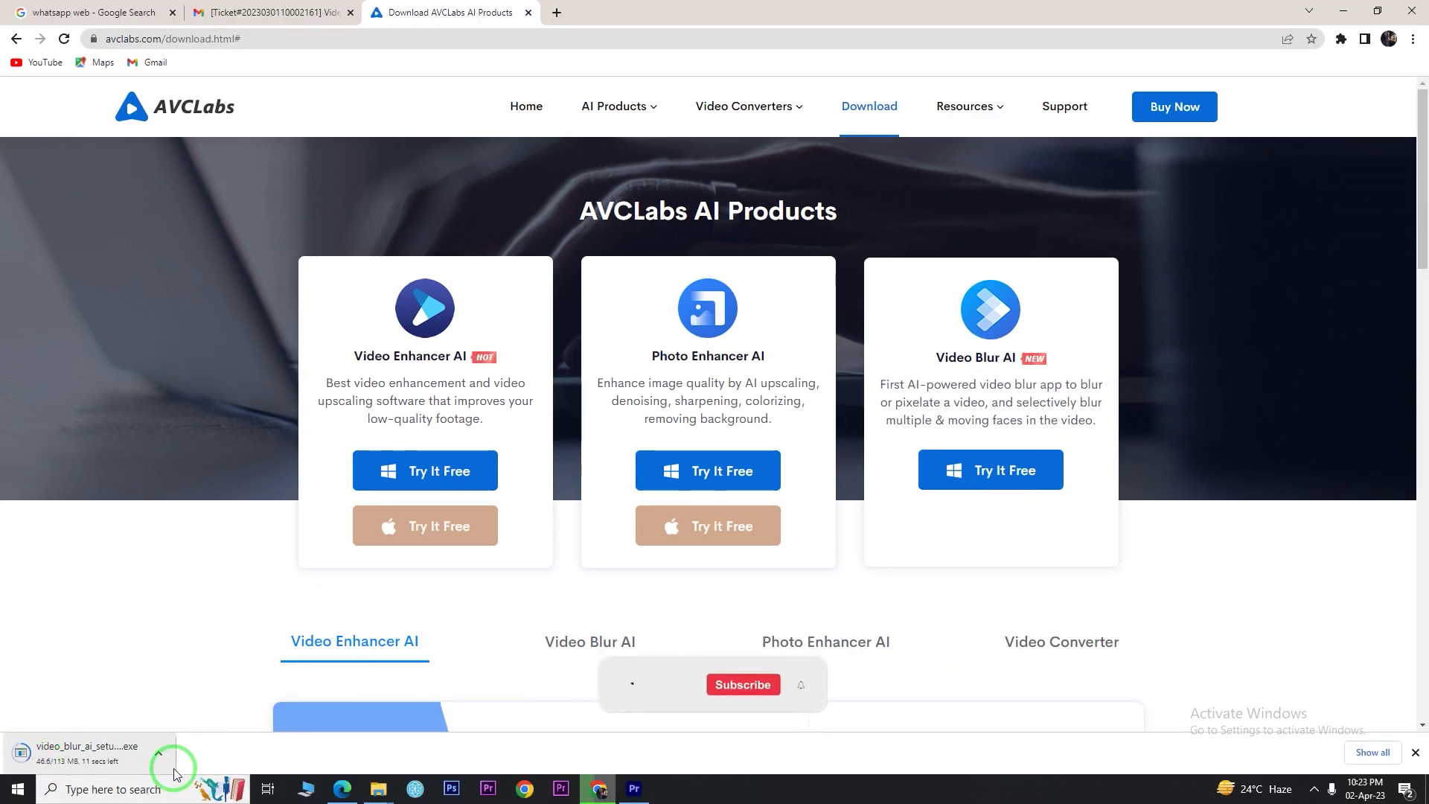
pyautogui.click(160, 757)
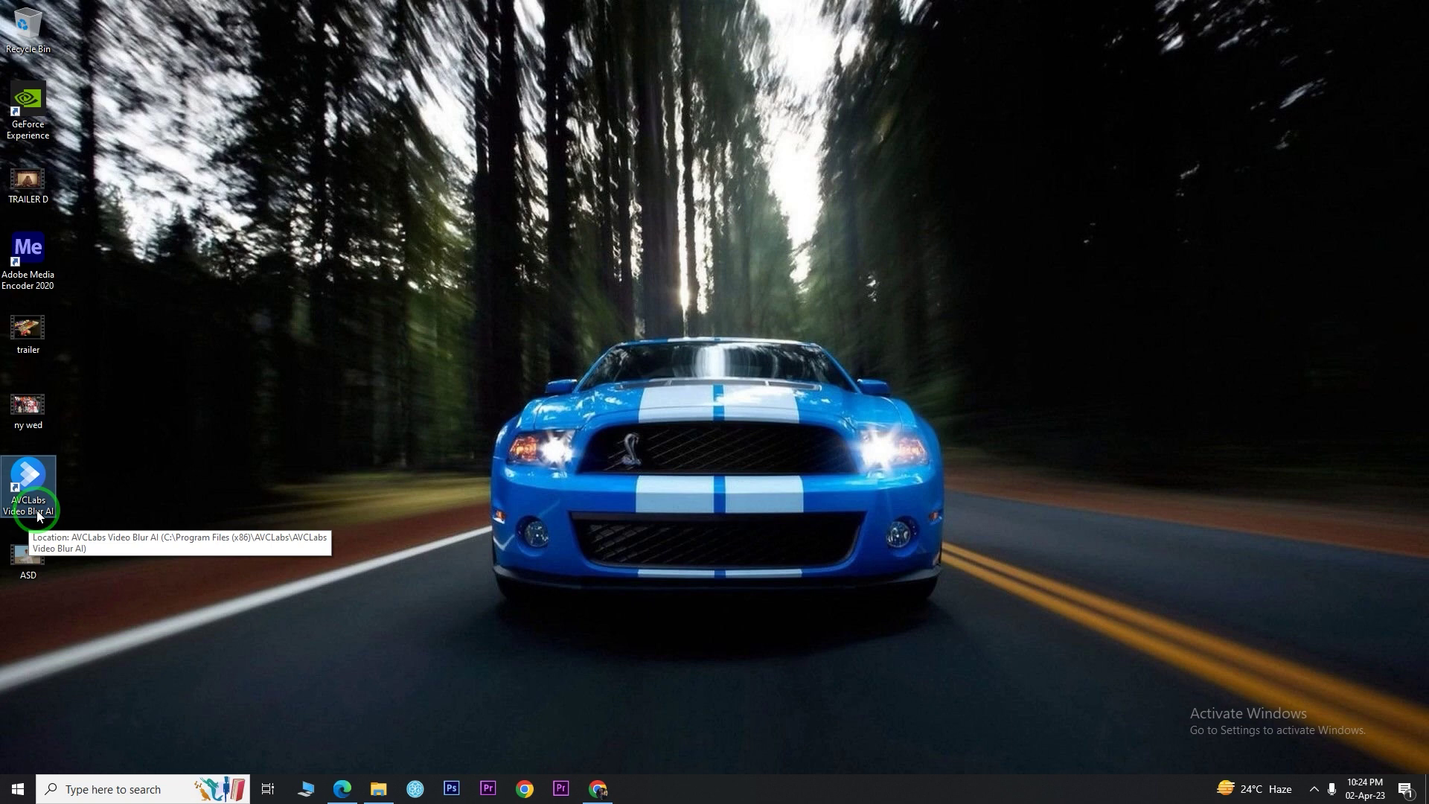
# Step: Start AVCLabs Video Blur AI from its desktop shortcut
pyautogui.doubleClick(42, 486)
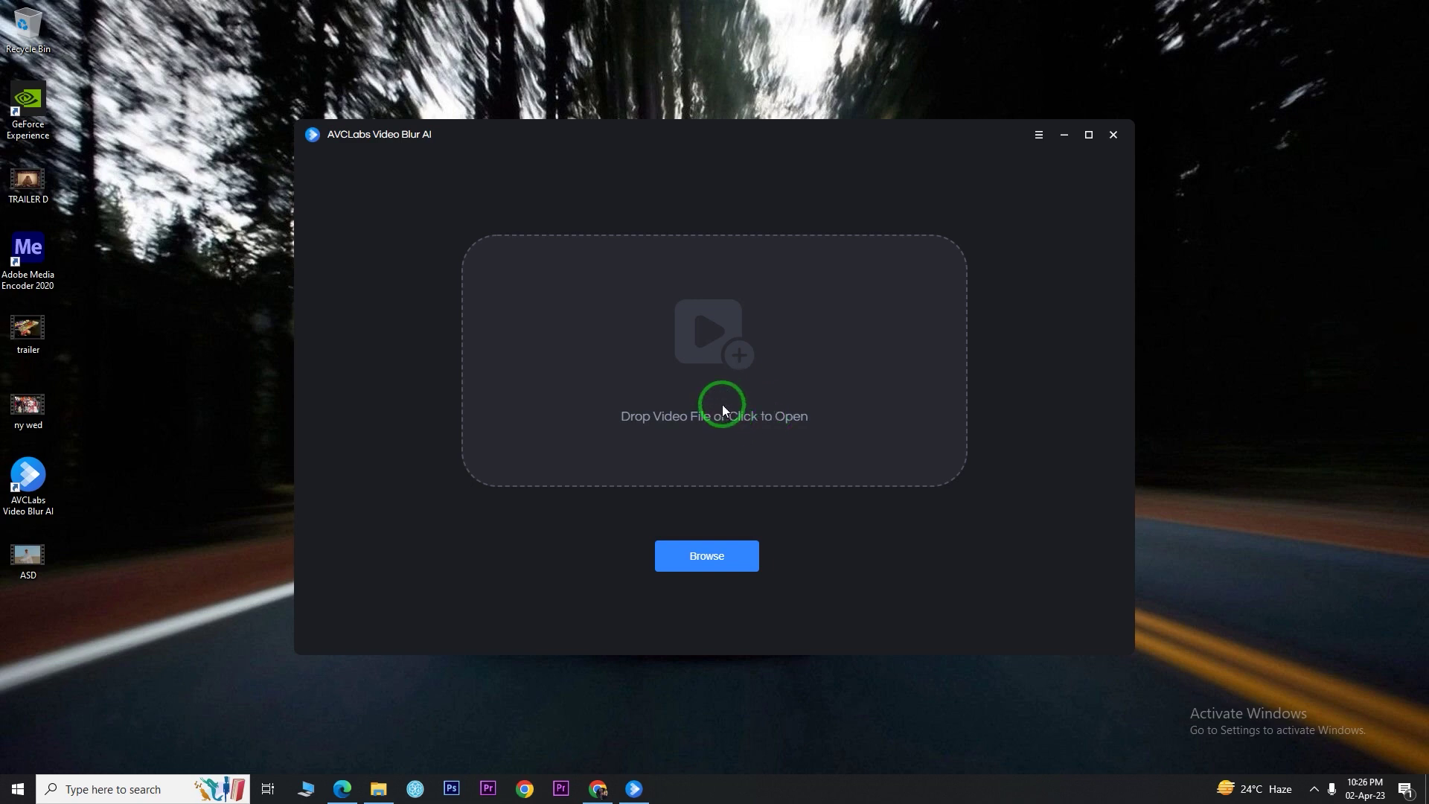
# Step: Import the ASD.mp4 clip from the Desktop through the Open dialog
pyautogui.click(722, 406)
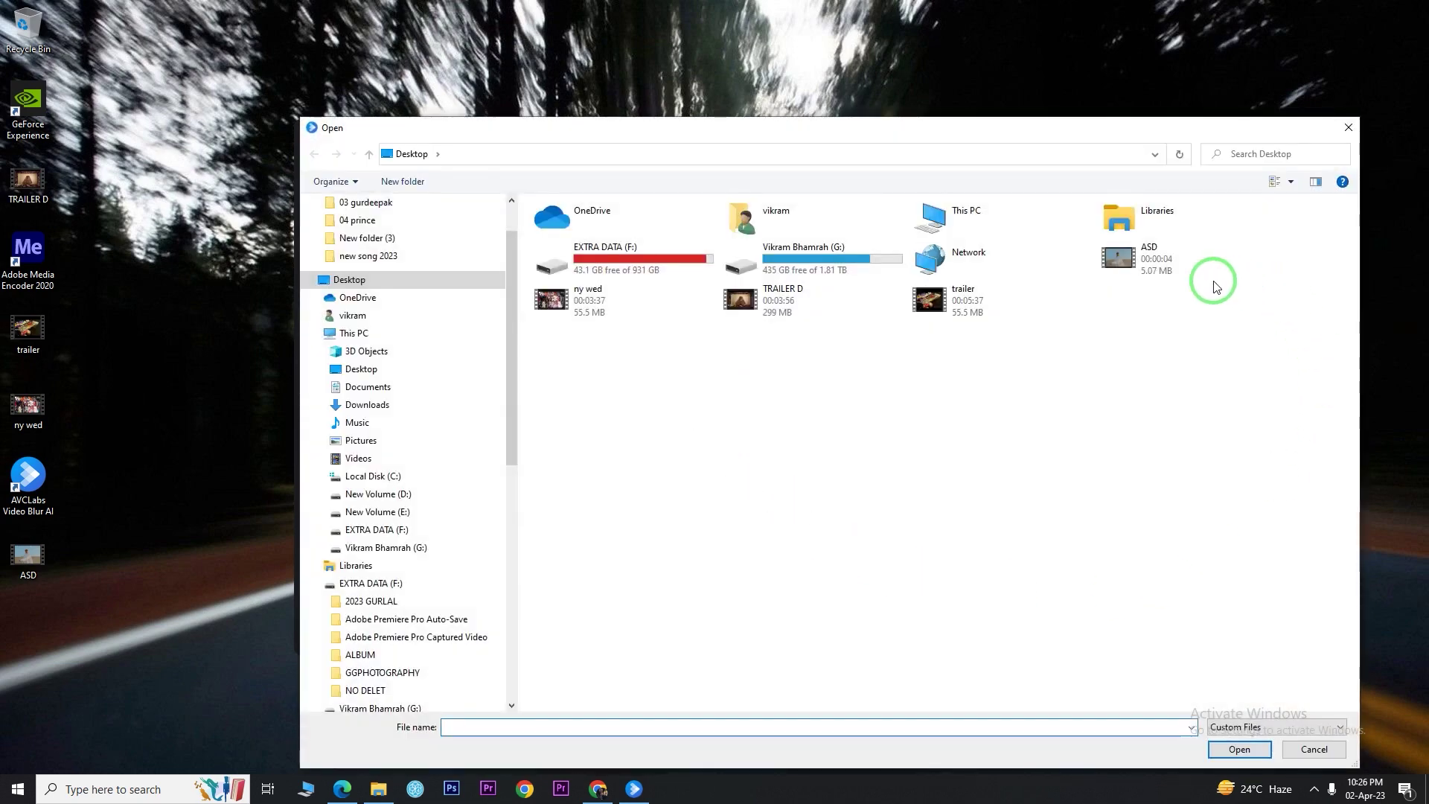
pyautogui.click(1184, 264)
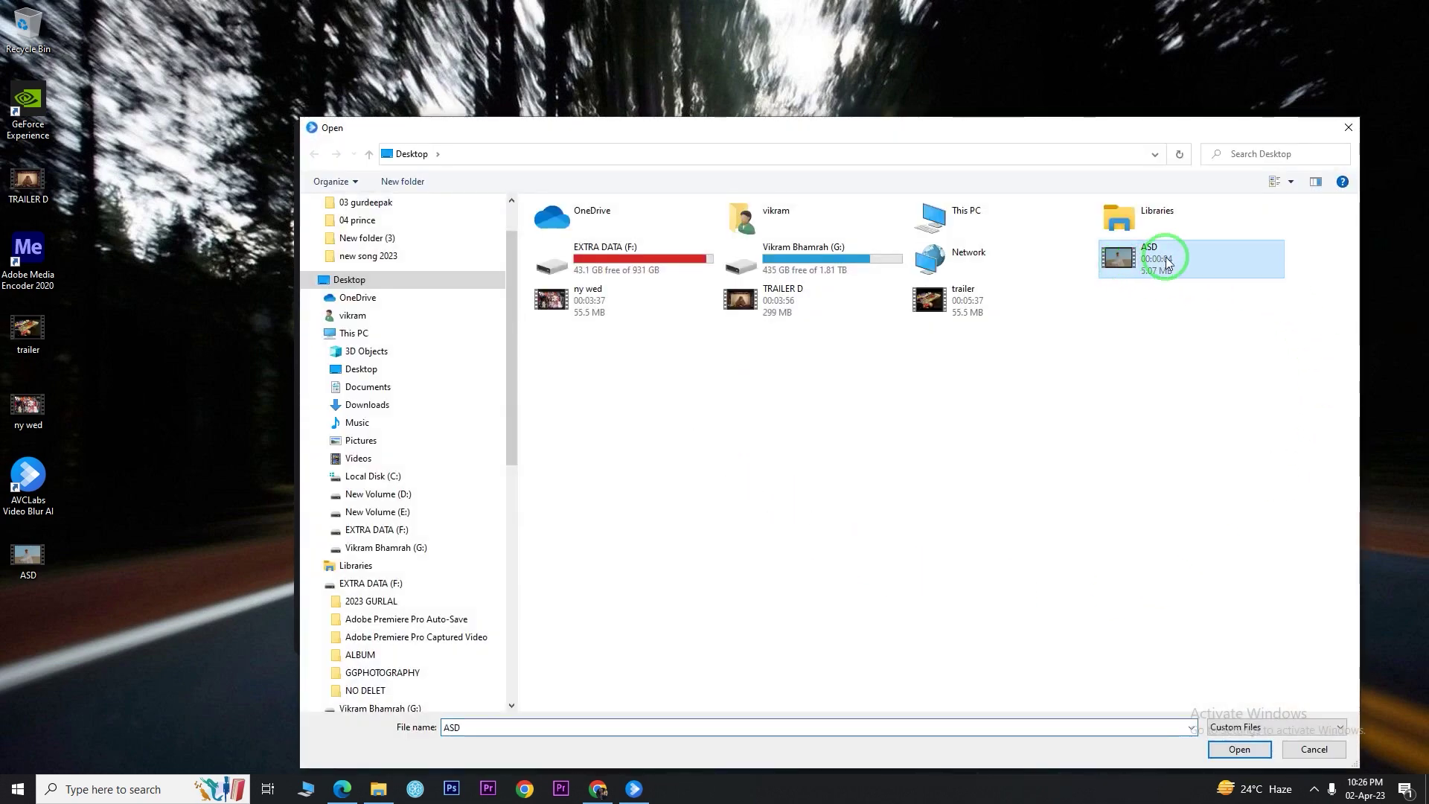
pyautogui.click(1239, 749)
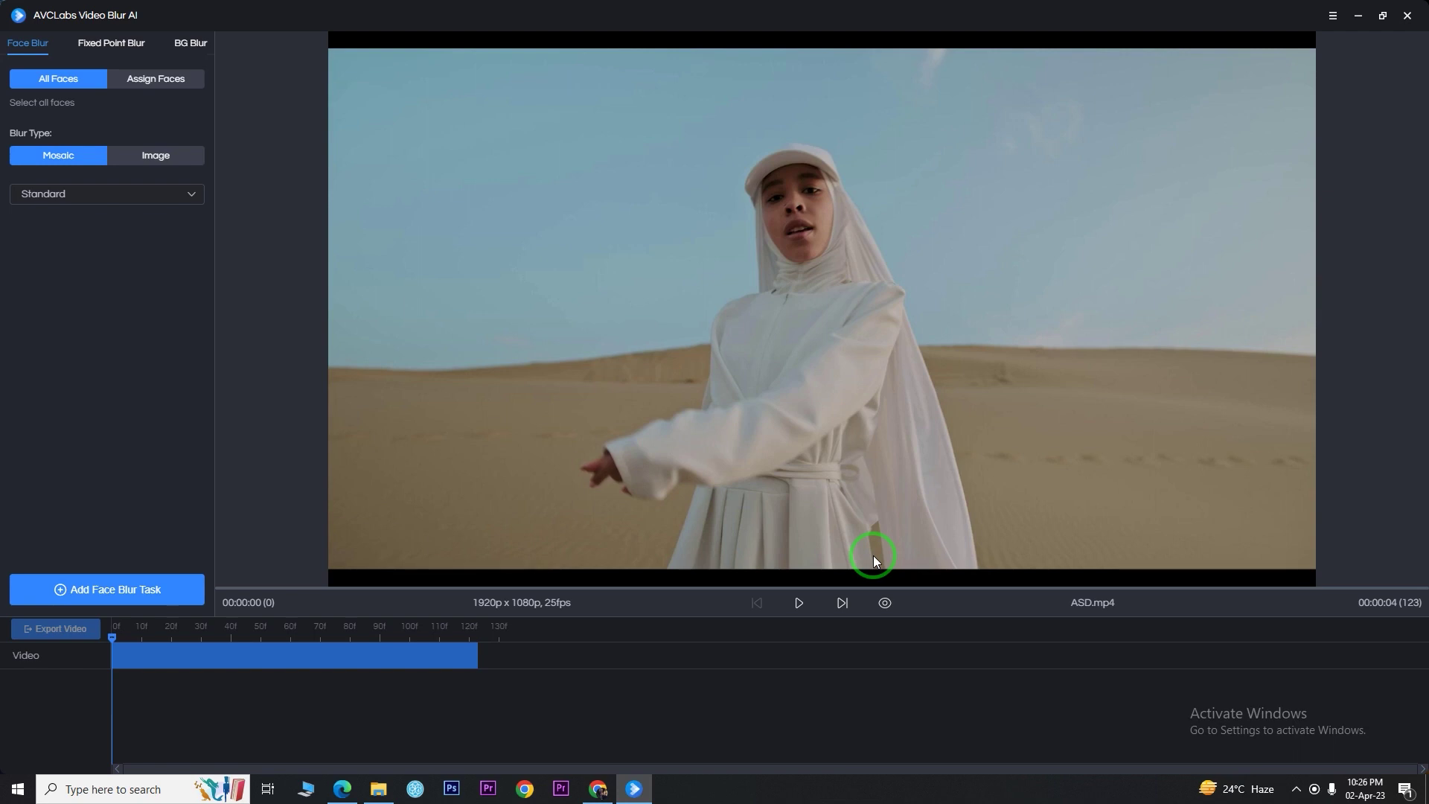
pyautogui.click(800, 604)
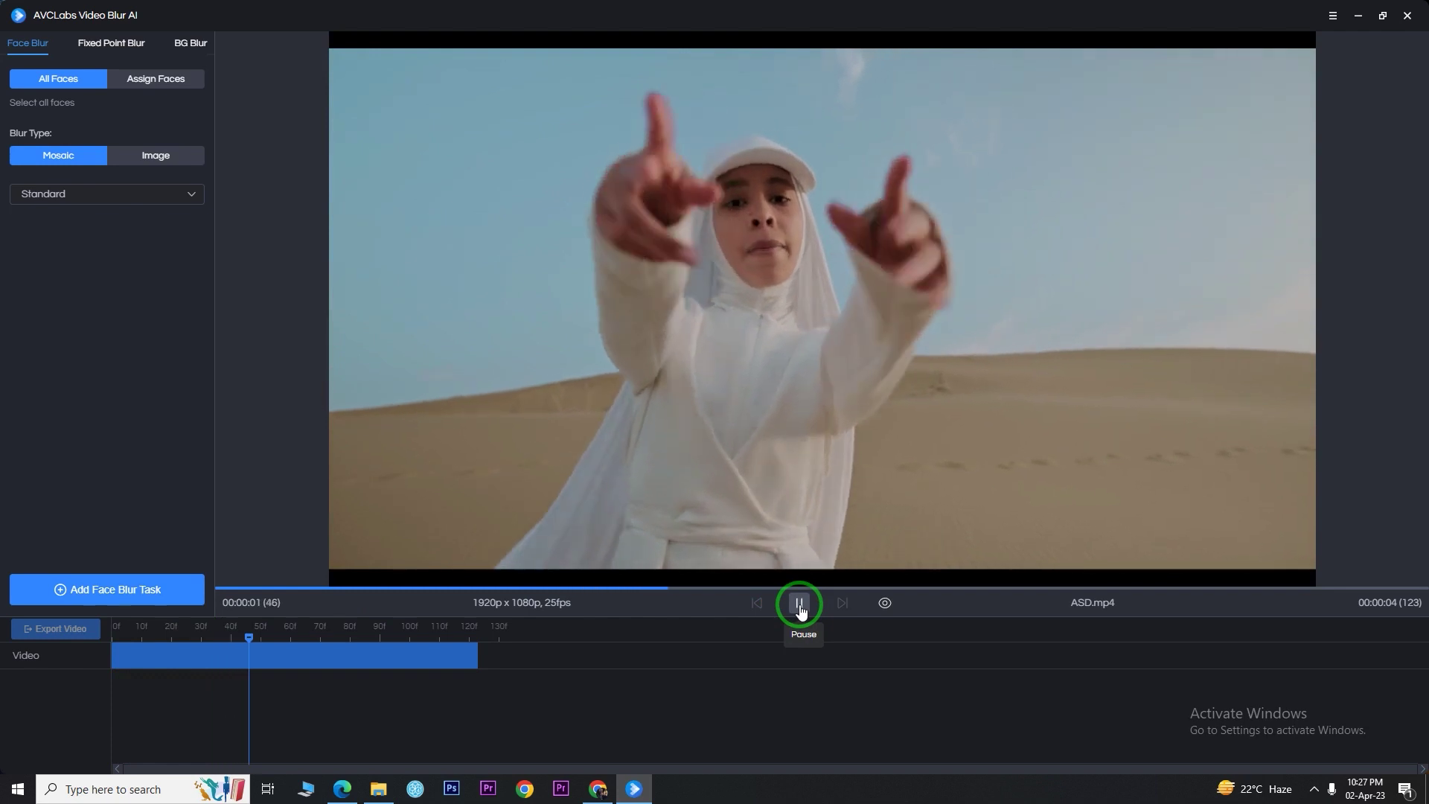
pyautogui.click(804, 596)
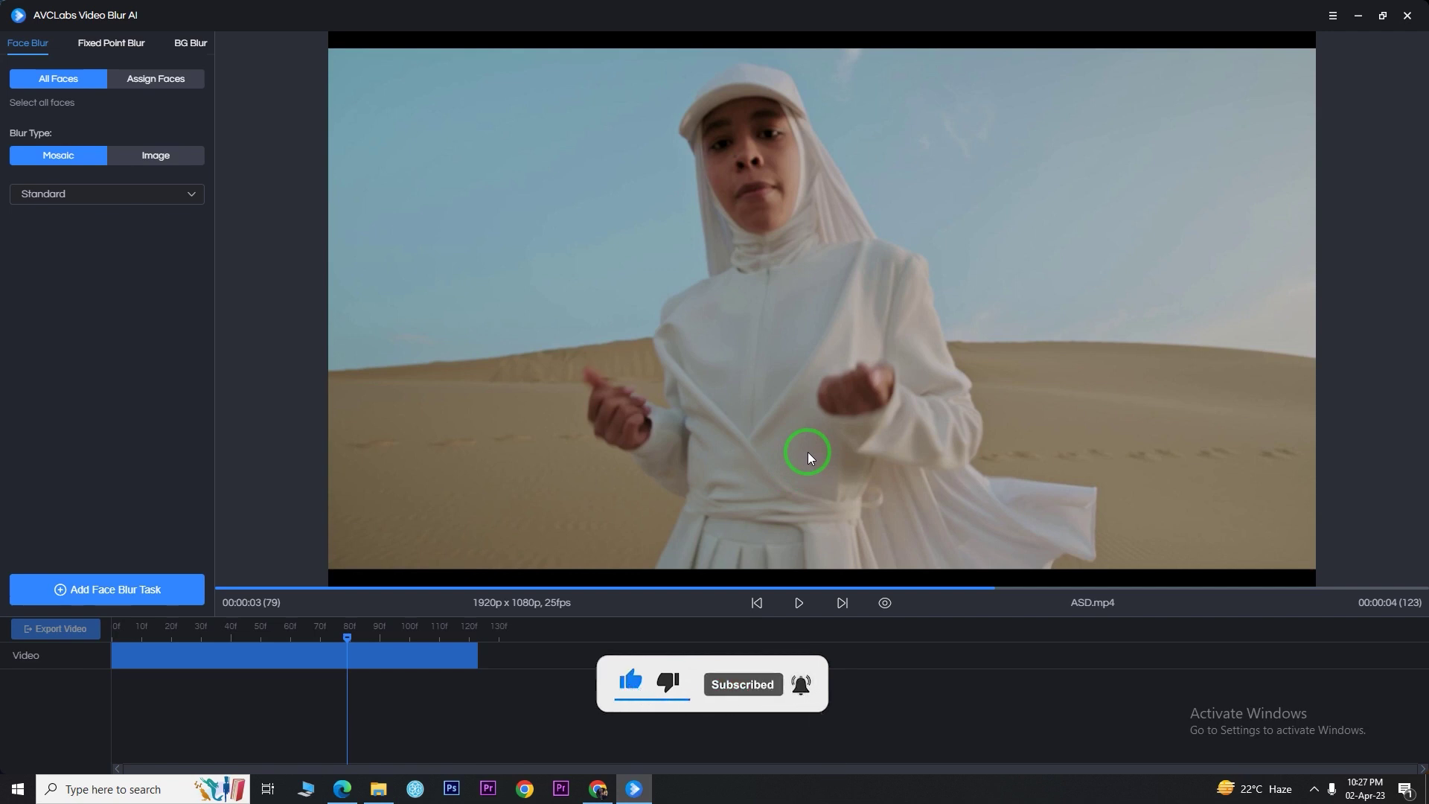
pyautogui.click(25, 46)
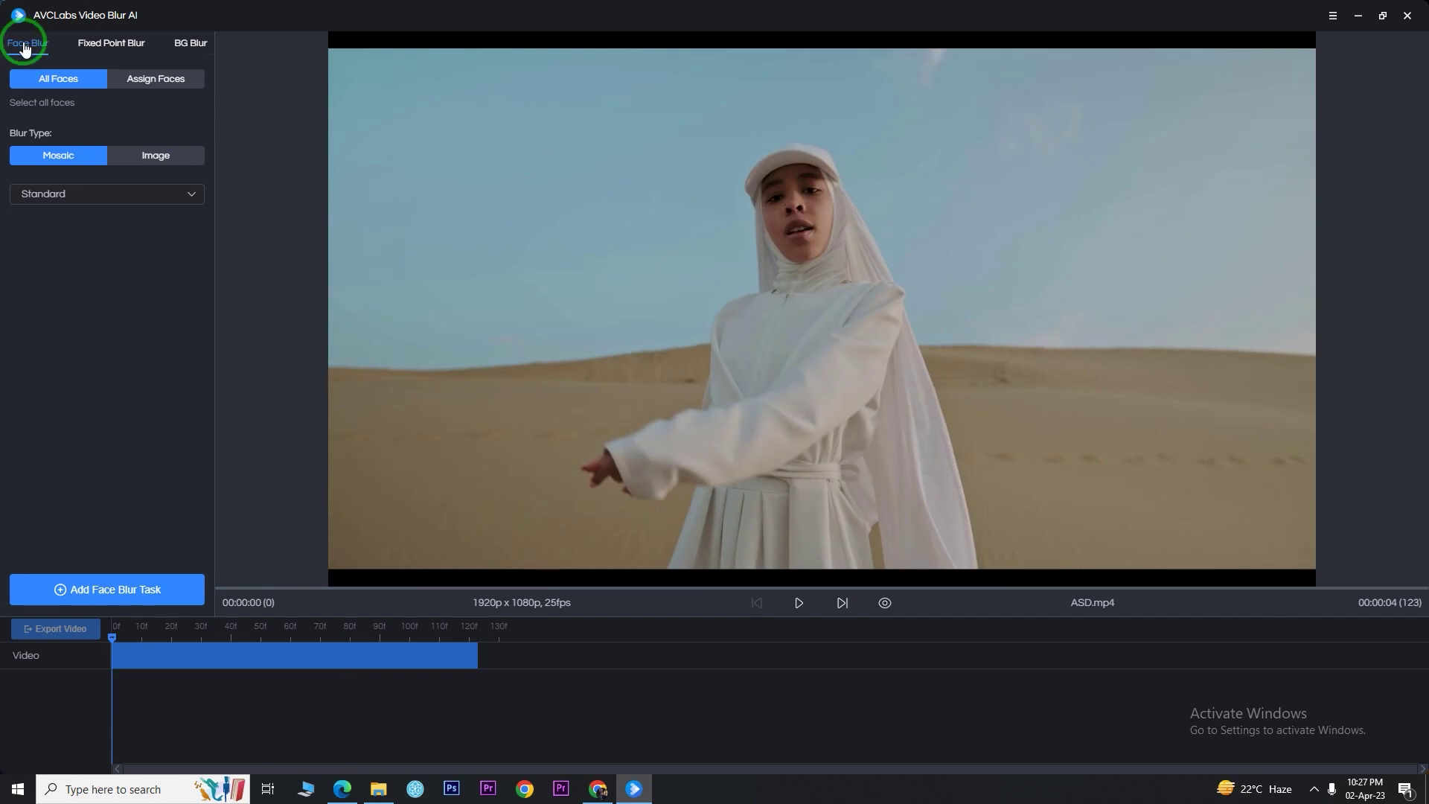
# Step: Change the face blur style from Standard to Blur and add a Face Blur 1 task for all faces
pyautogui.click(76, 200)
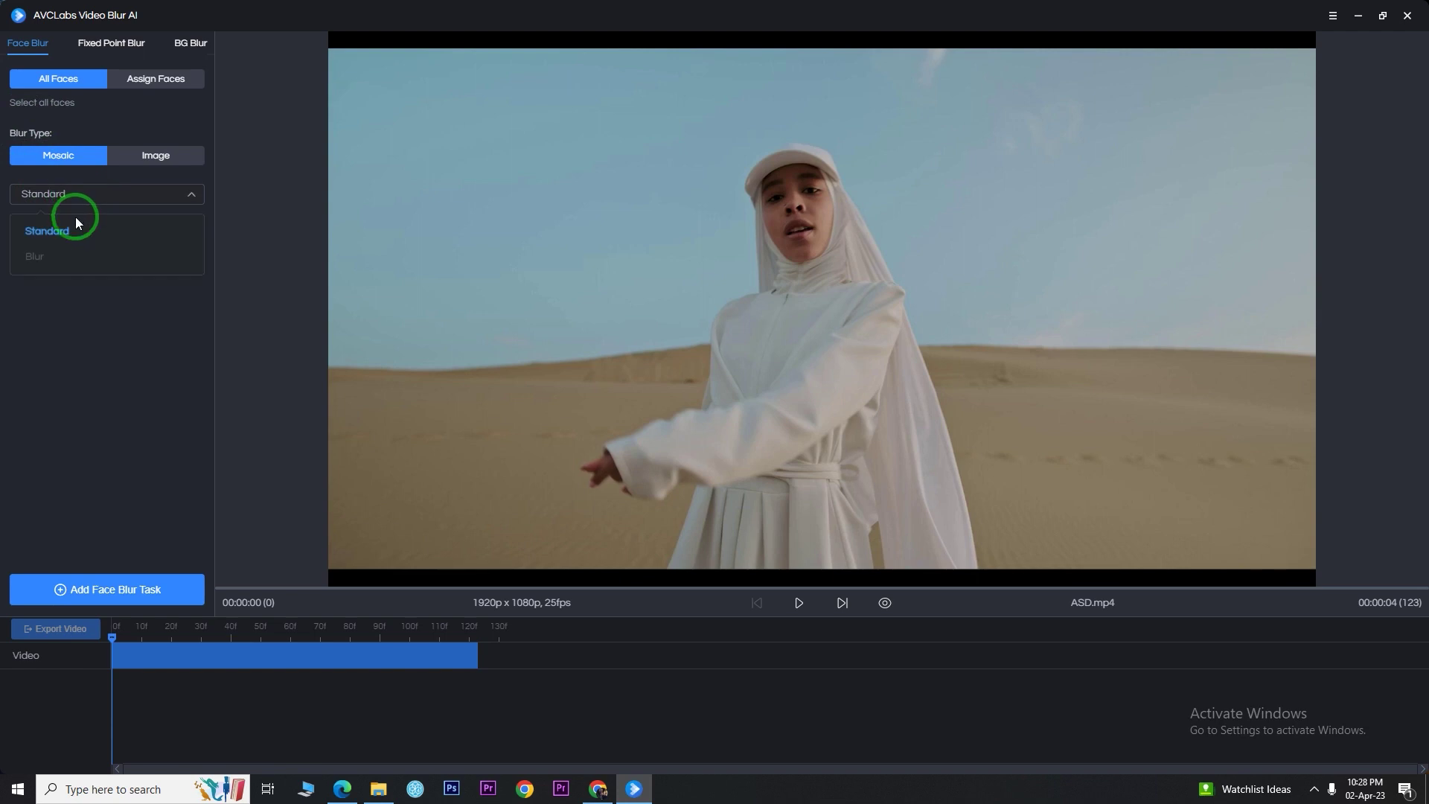
pyautogui.click(67, 268)
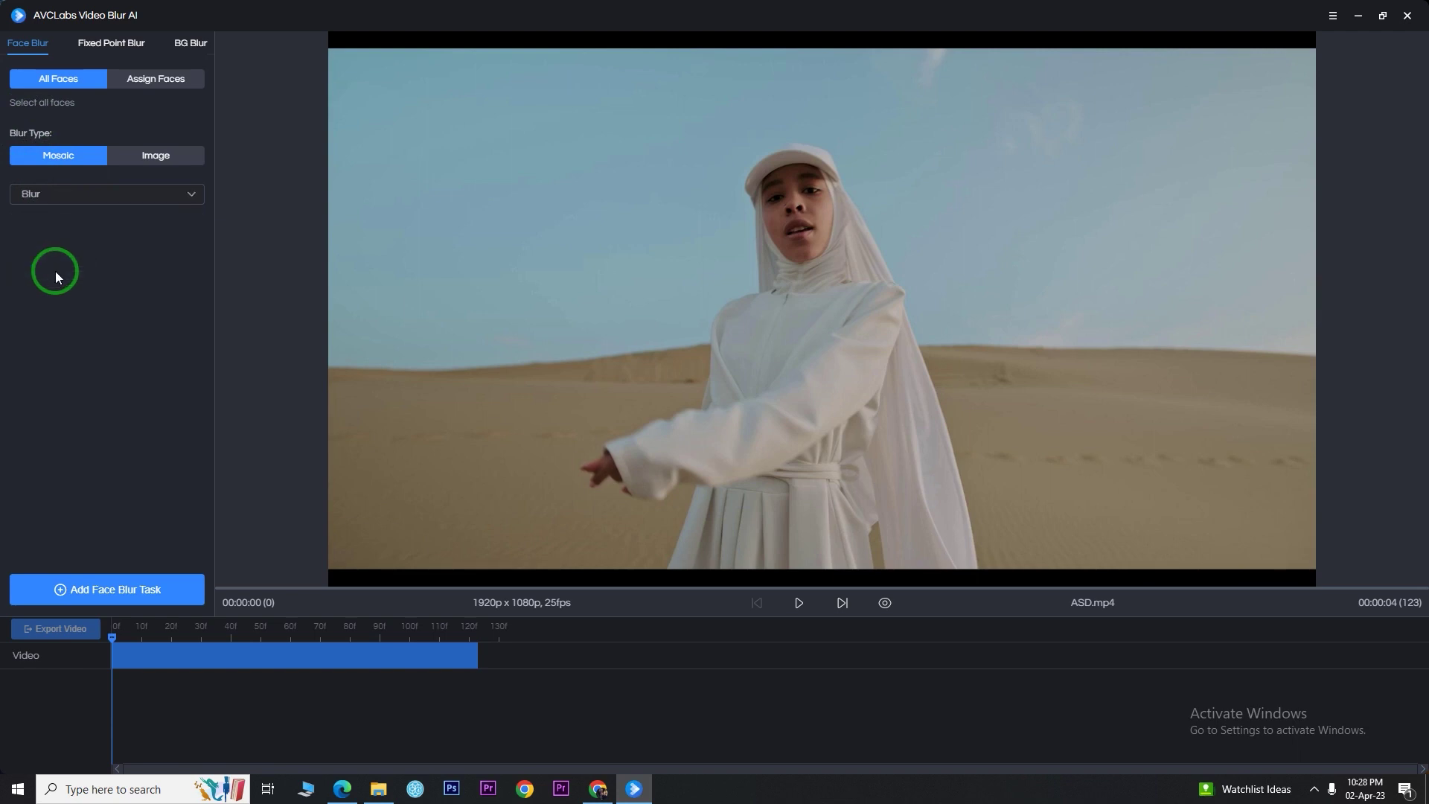
pyautogui.click(117, 593)
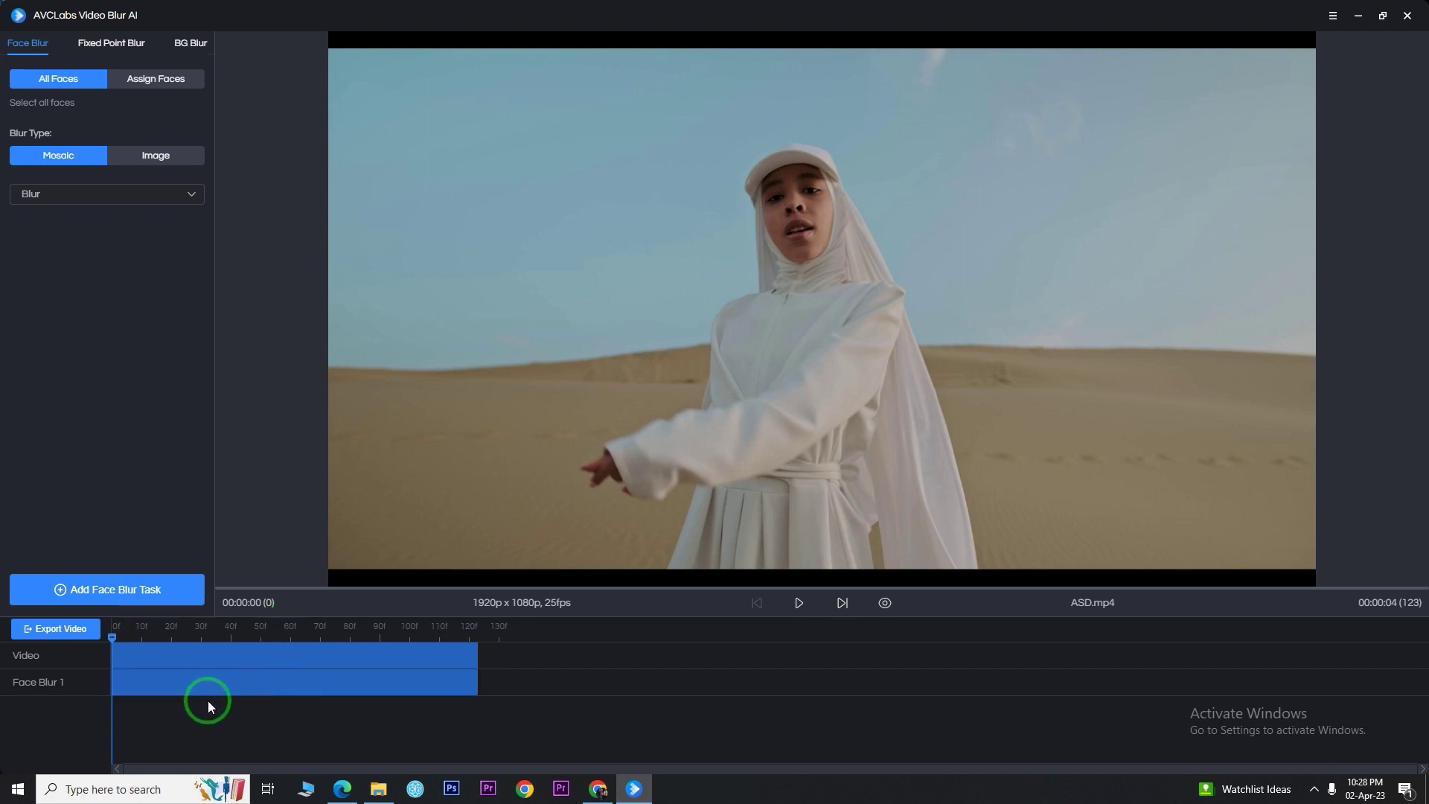
# Step: Turn on preview mode to view ASD.mp4 with faces blurred
pyautogui.click(886, 604)
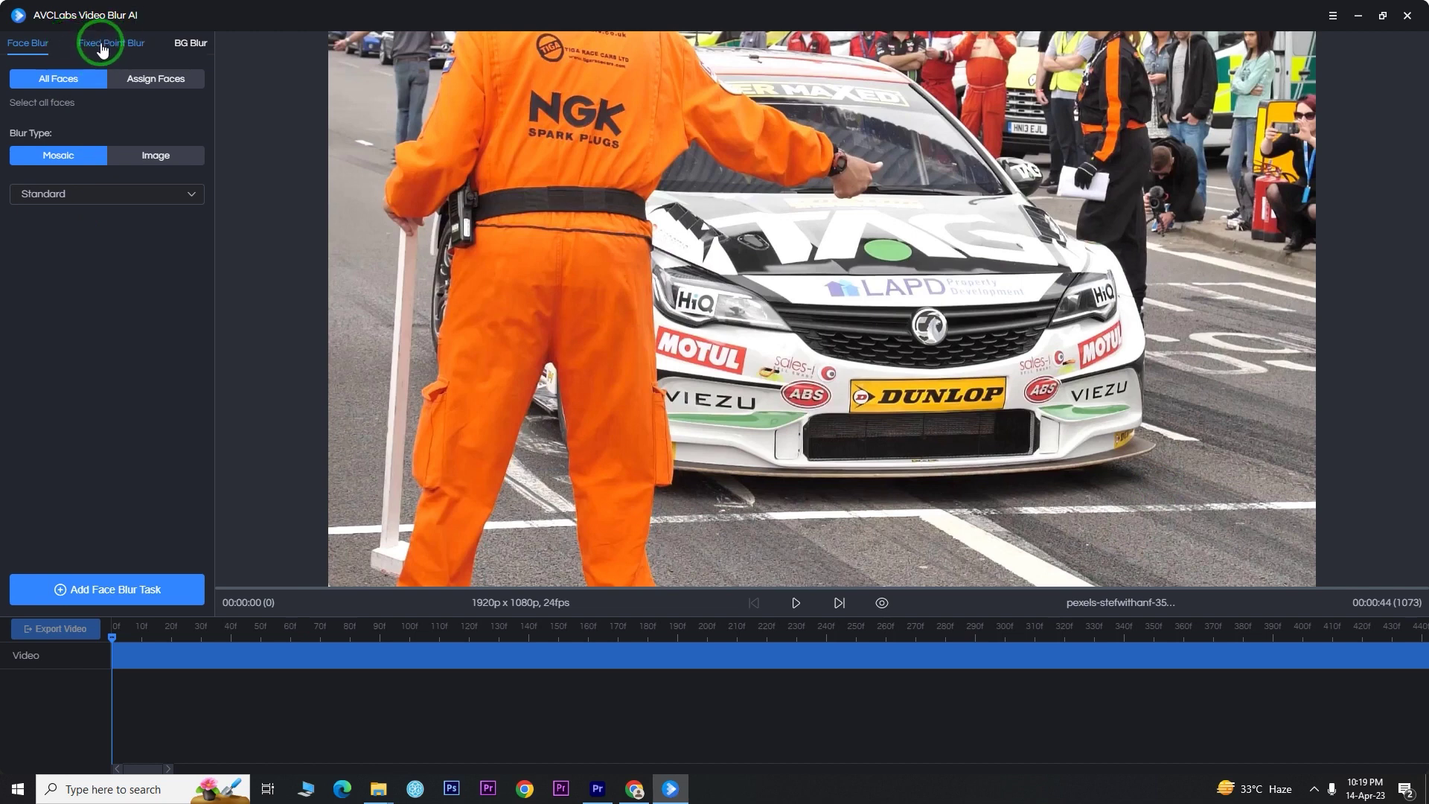
# Step: Switch to Fixed Point Blur and move the blur box over the DUNLOP plate at the 6-second mark
pyautogui.click(108, 46)
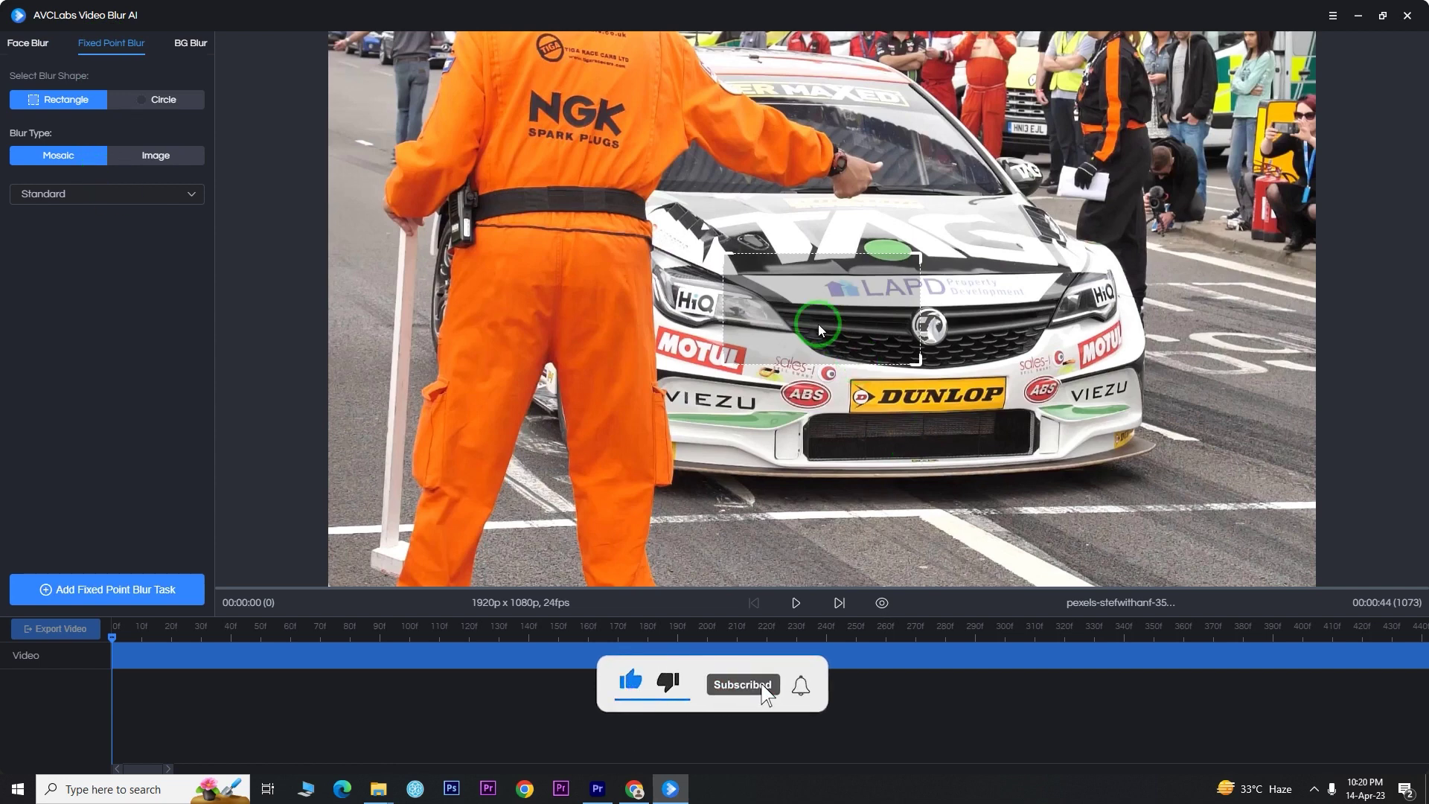
pyautogui.moveTo(804, 303); pyautogui.dragTo(924, 381)
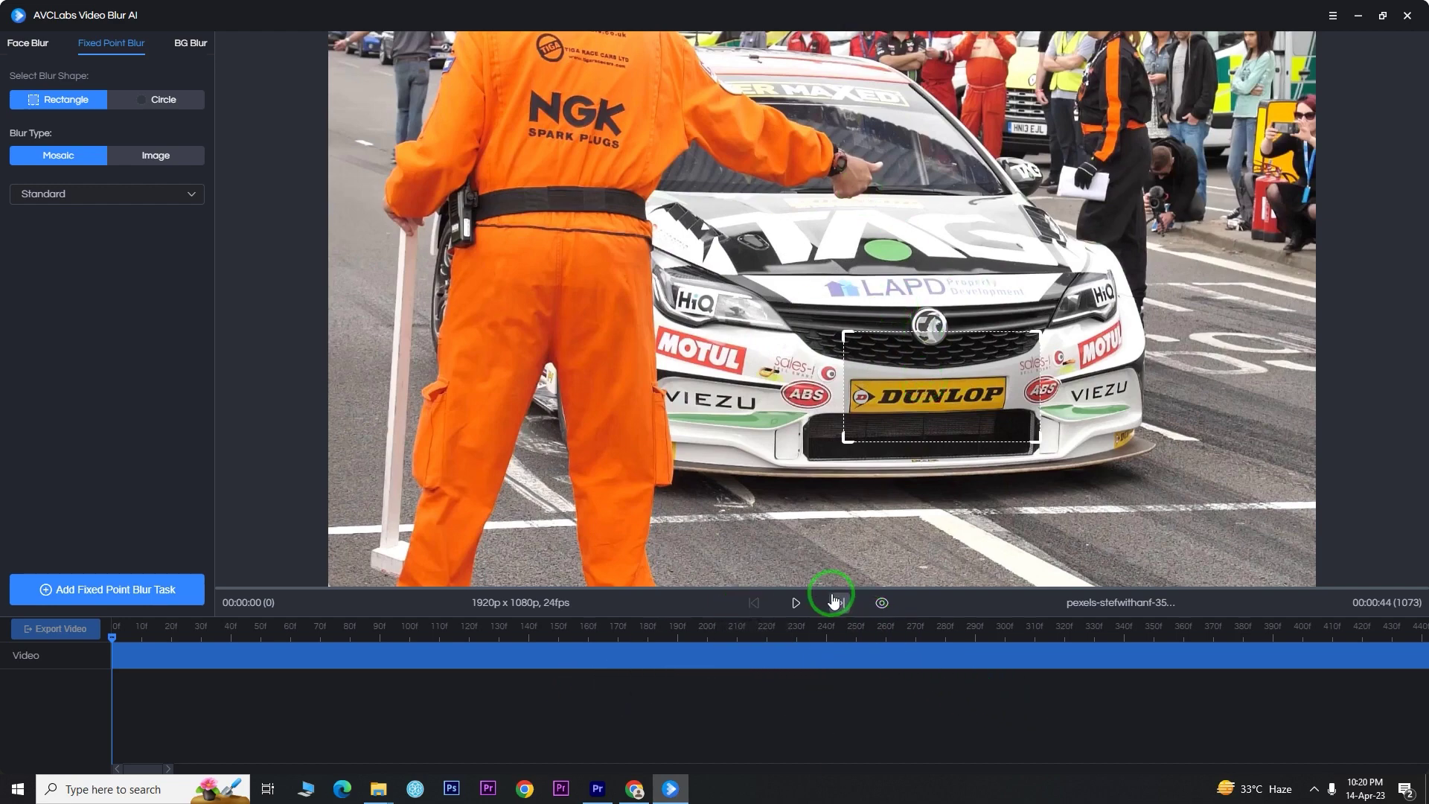
pyautogui.click(795, 602)
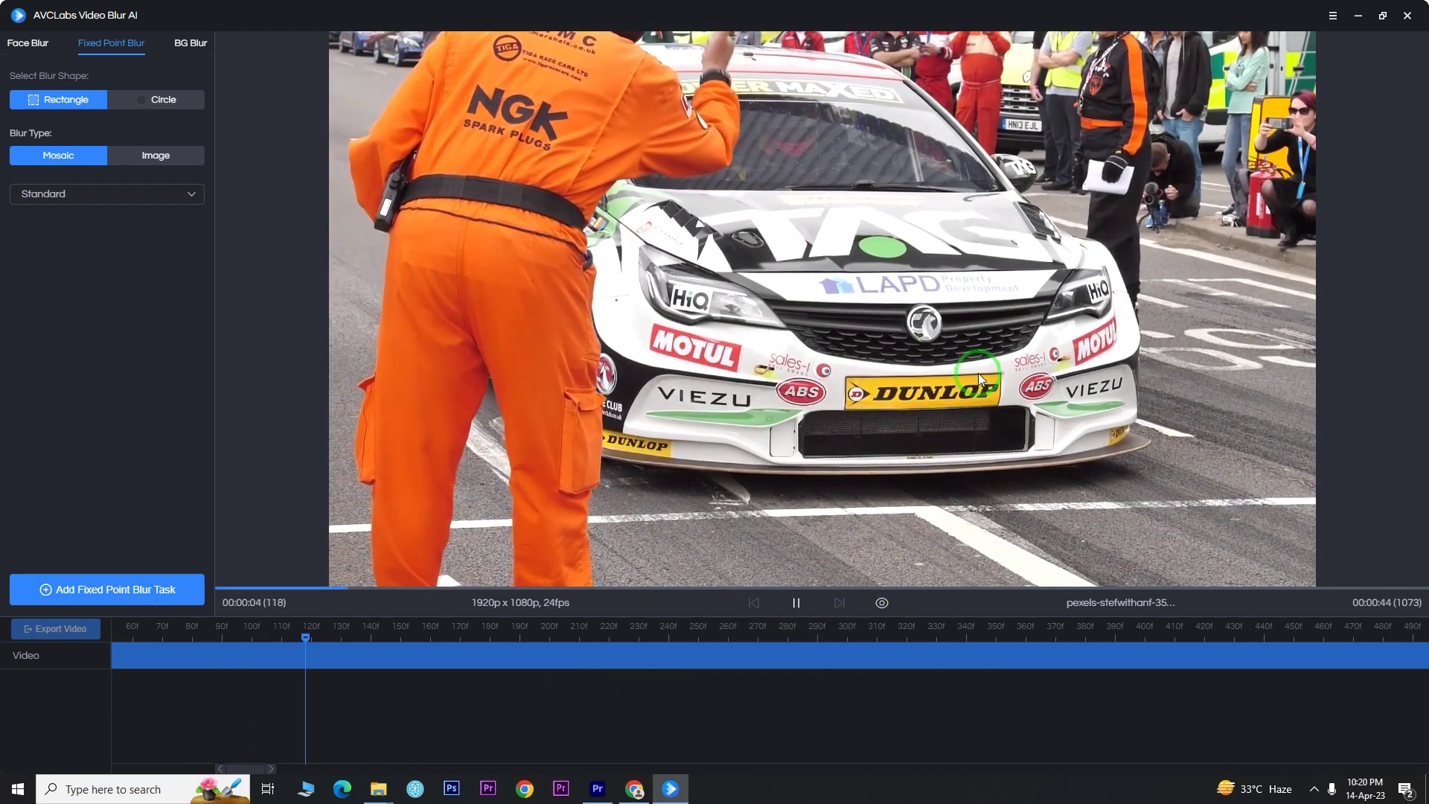
pyautogui.click(797, 604)
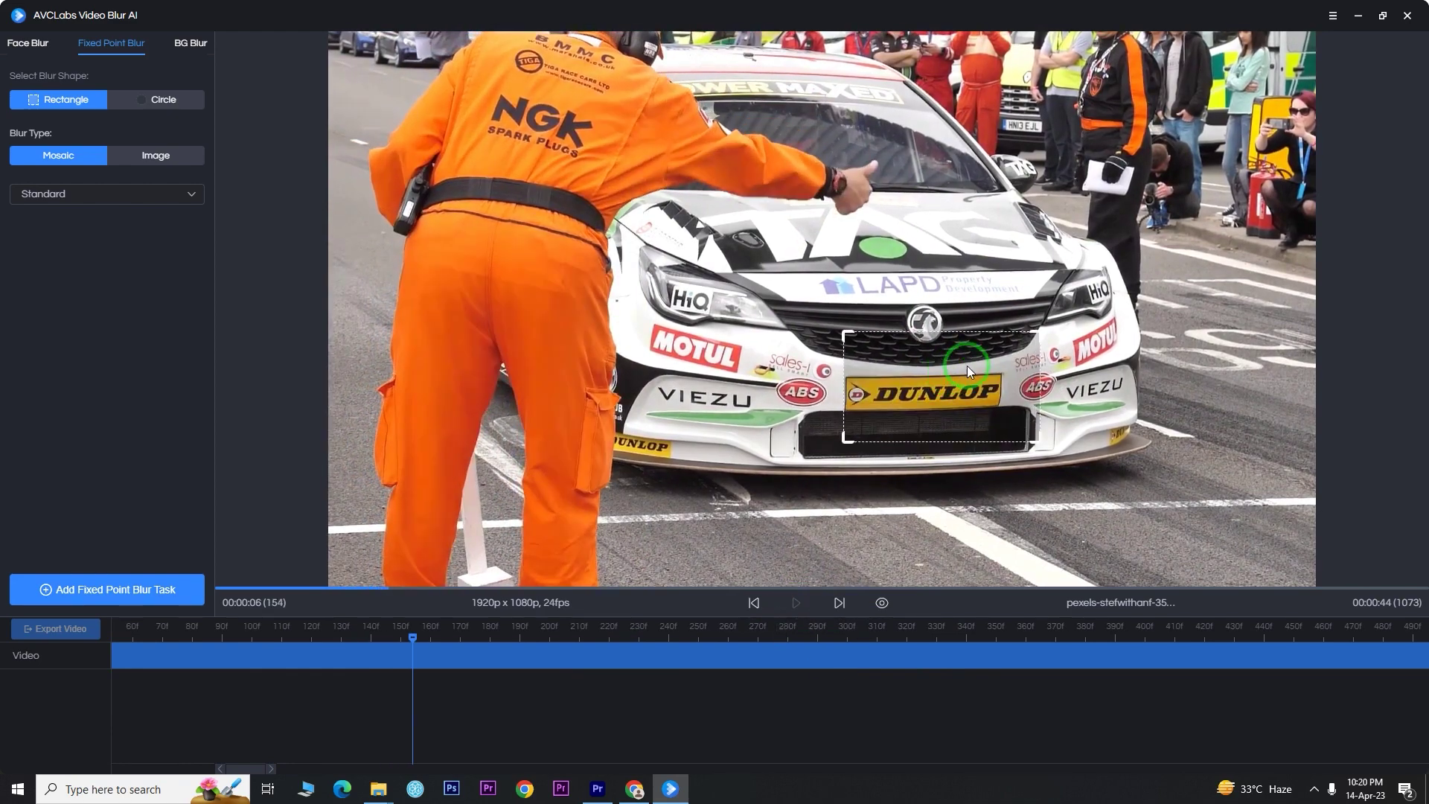
# Step: Shrink and nudge the blur box so it tightly frames the DUNLOP plate
pyautogui.click(933, 397)
pyautogui.click(819, 448)
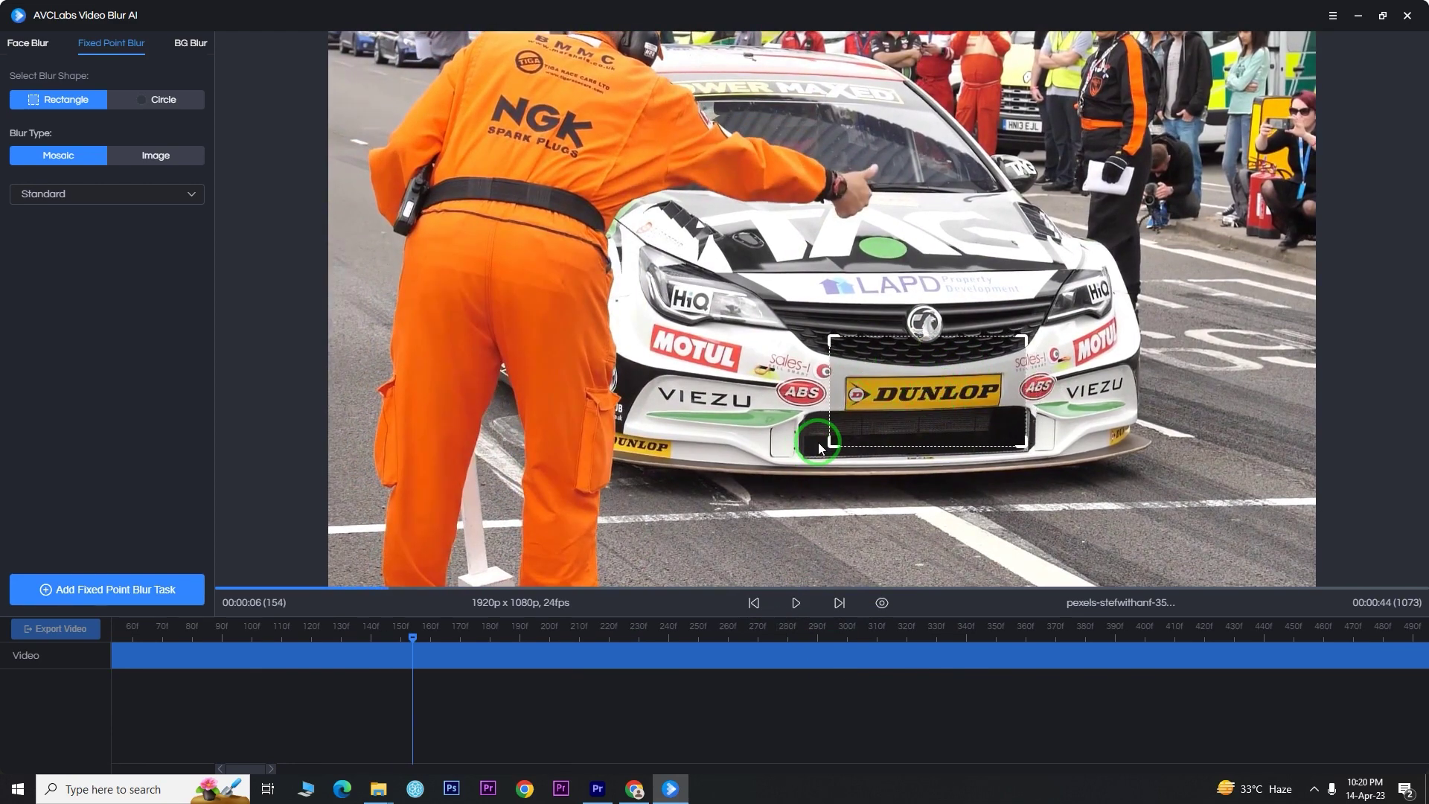
pyautogui.click(832, 445)
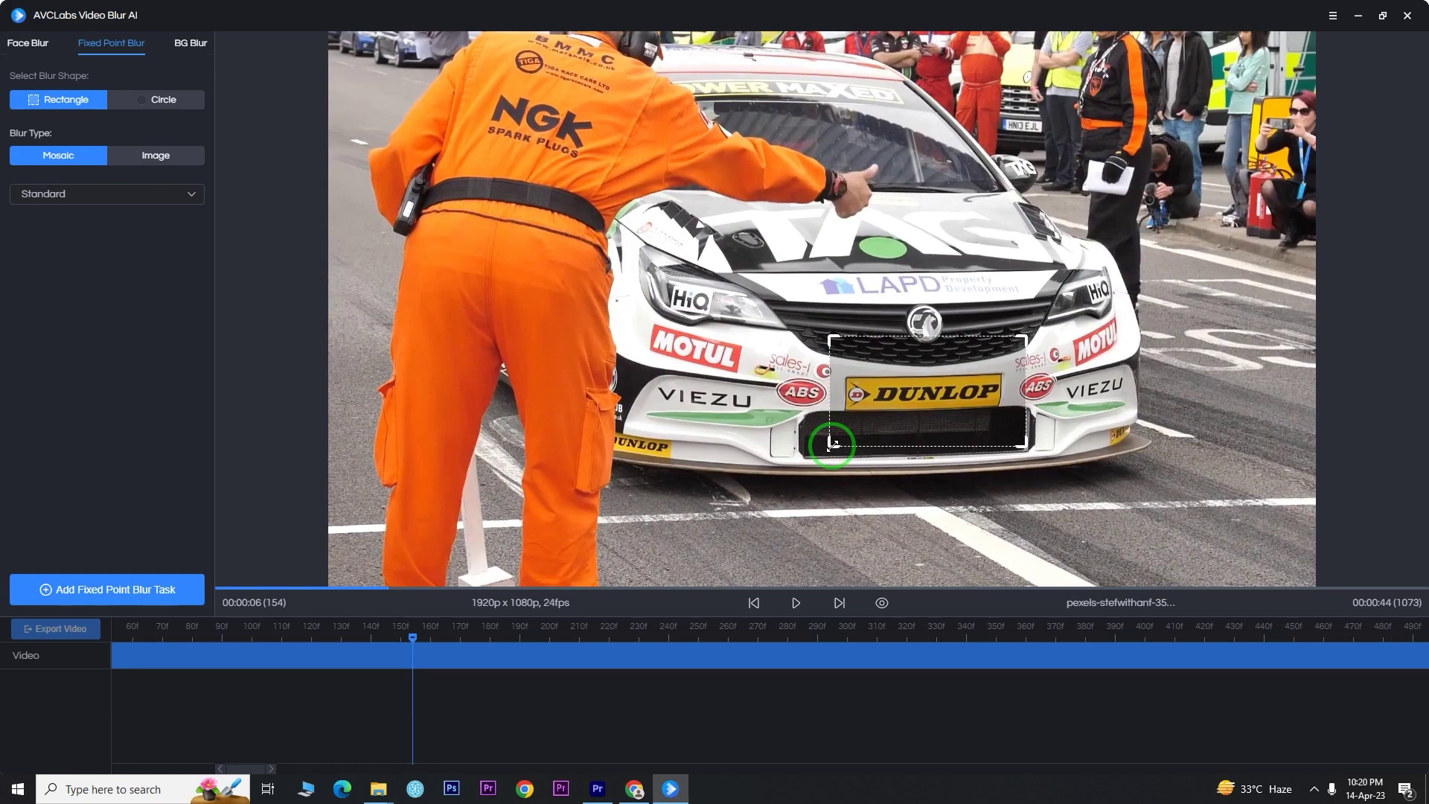
pyautogui.moveTo(832, 444); pyautogui.dragTo(851, 415)
pyautogui.click(926, 355)
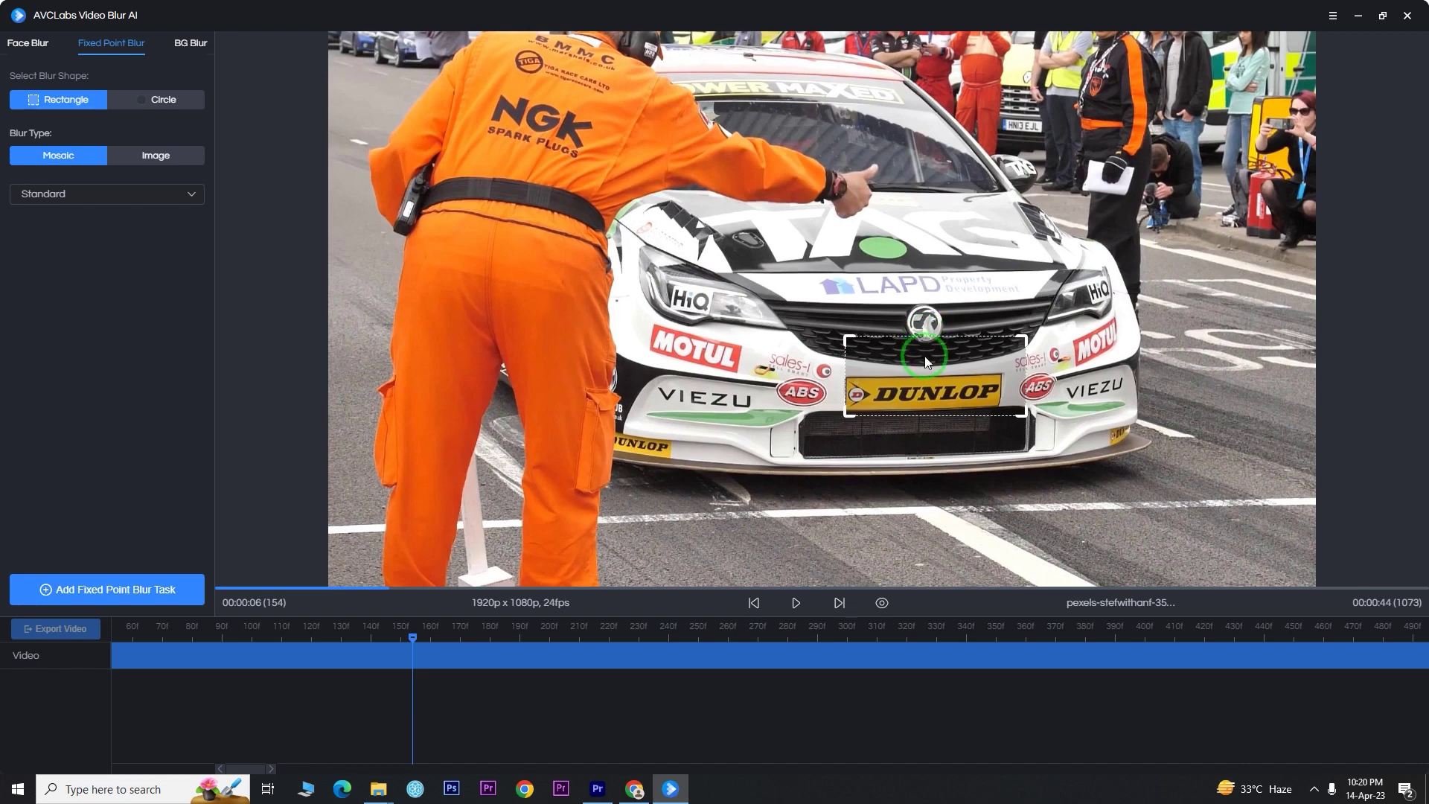
pyautogui.moveTo(1027, 338); pyautogui.dragTo(1005, 372)
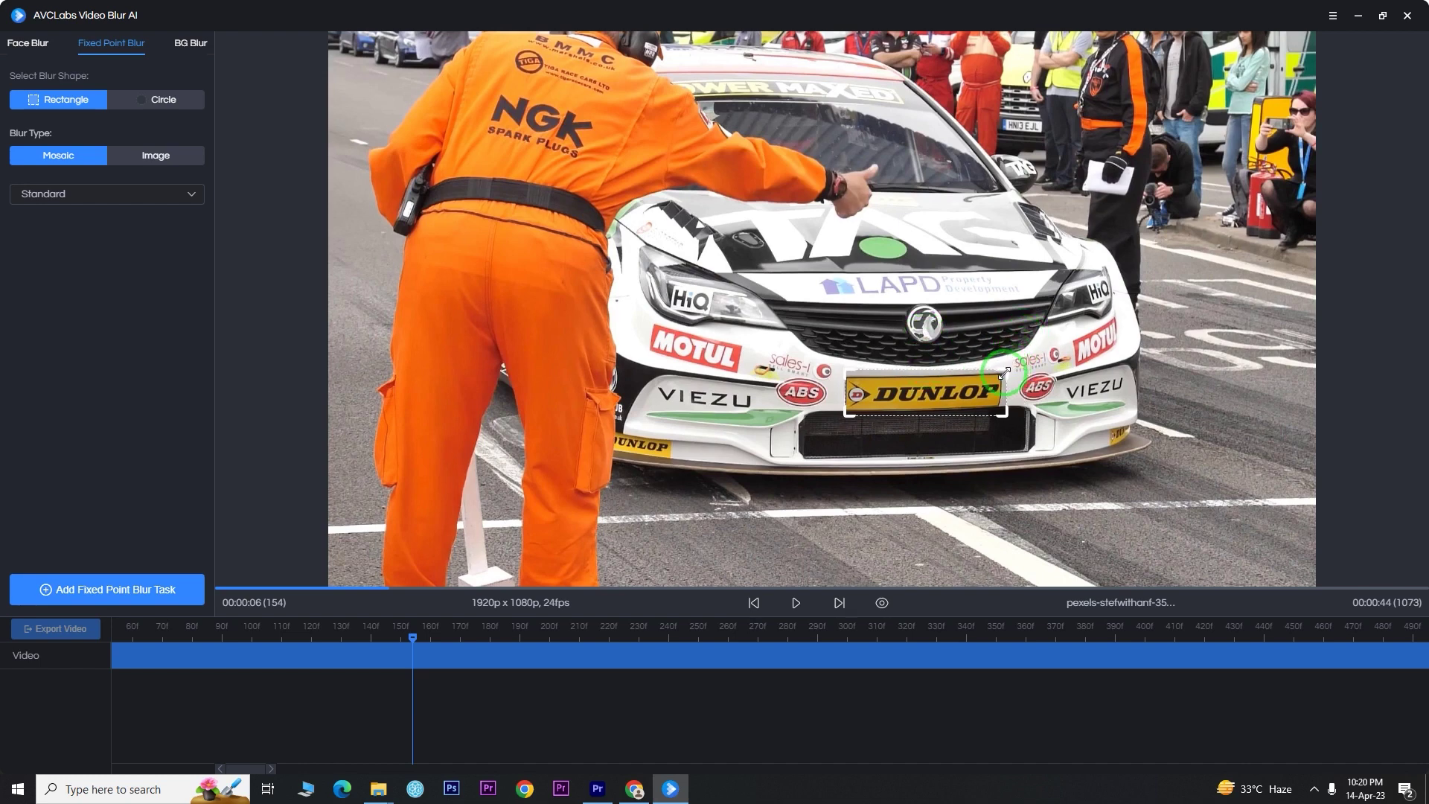
pyautogui.moveTo(944, 396)
pyautogui.mouseDown()
pyautogui.moveTo(1006, 409)
pyautogui.moveTo(958, 403)
pyautogui.mouseUp()
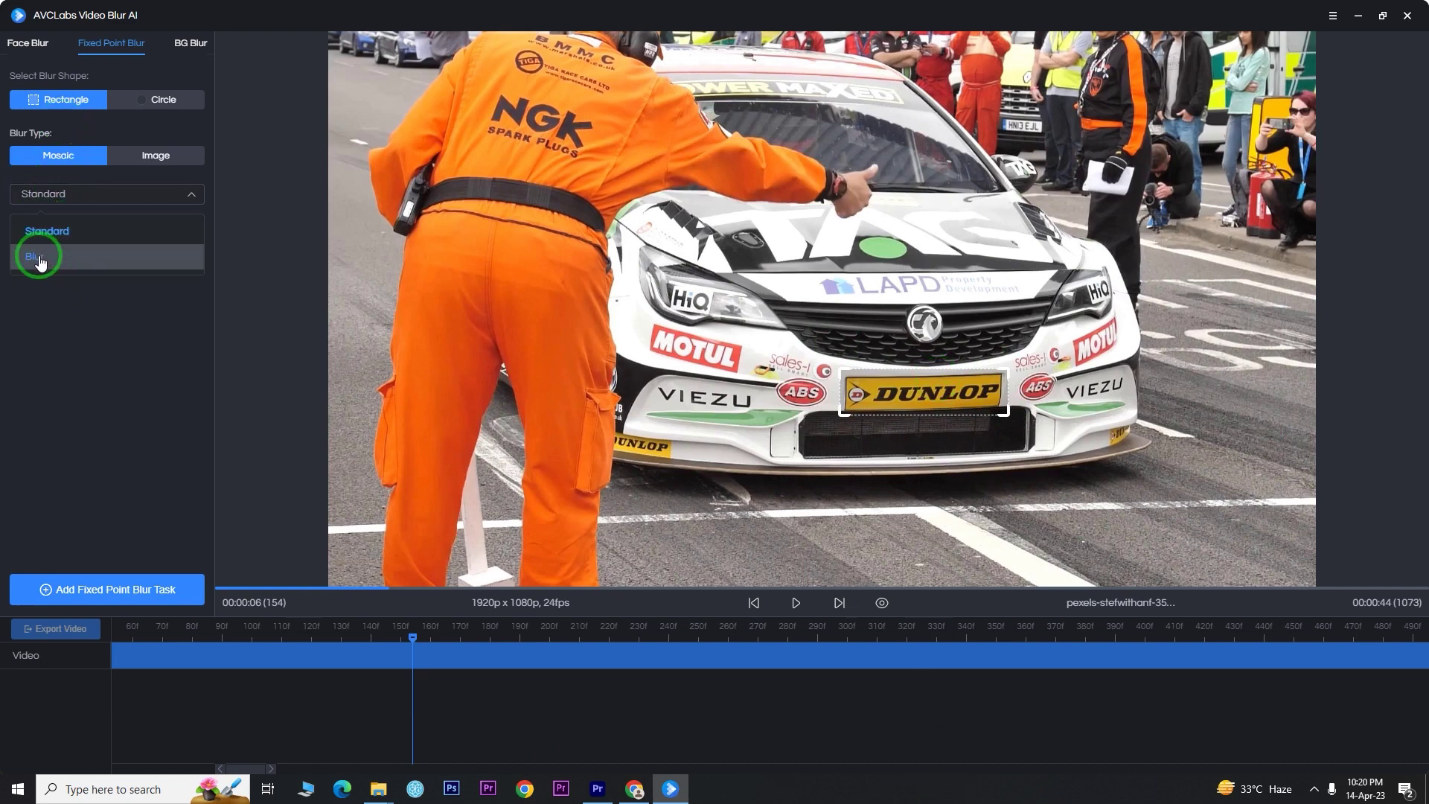
# Step: Set the style to Blur, add Fixed Point Blur 1, and preview the blurred plate
pyautogui.click(46, 194)
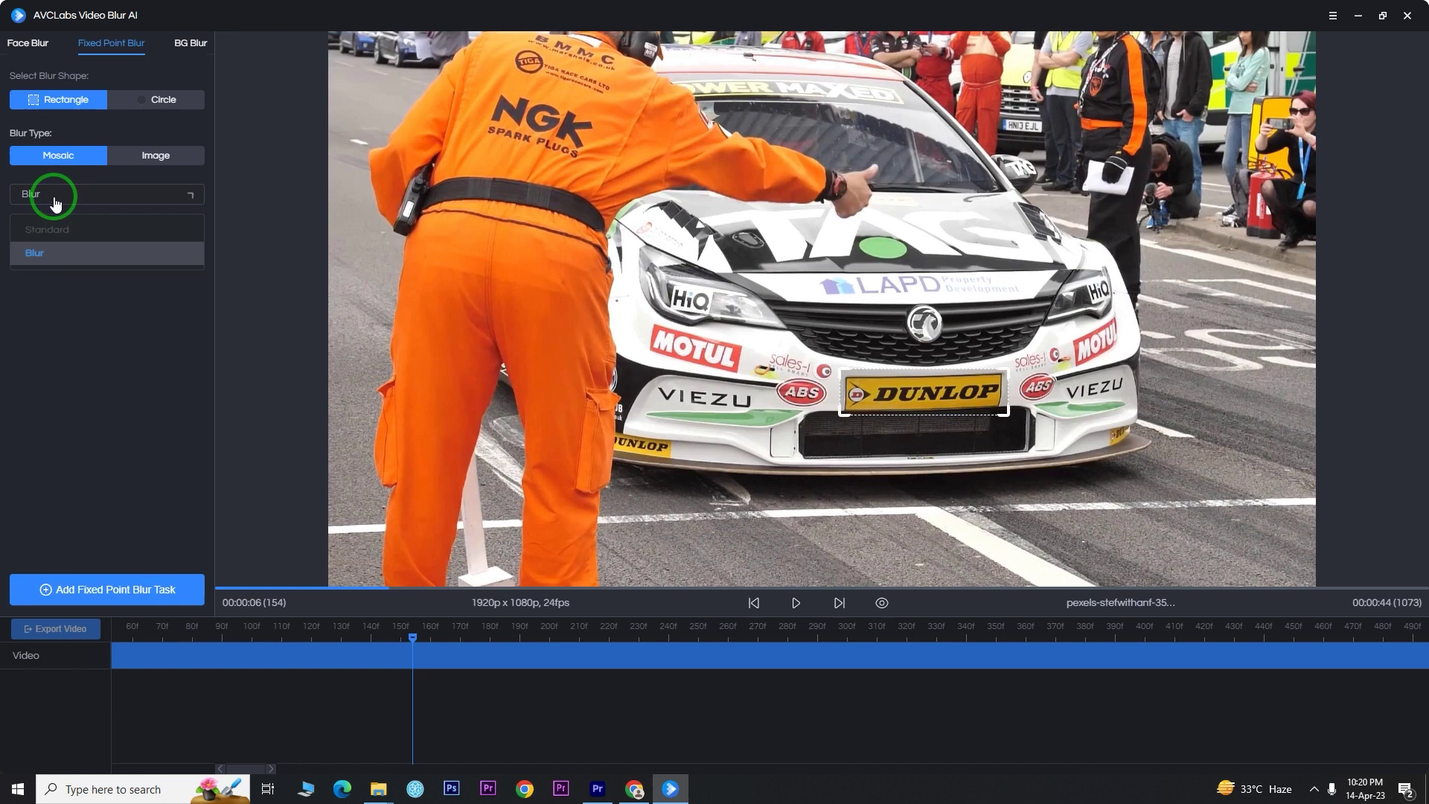
pyautogui.click(41, 257)
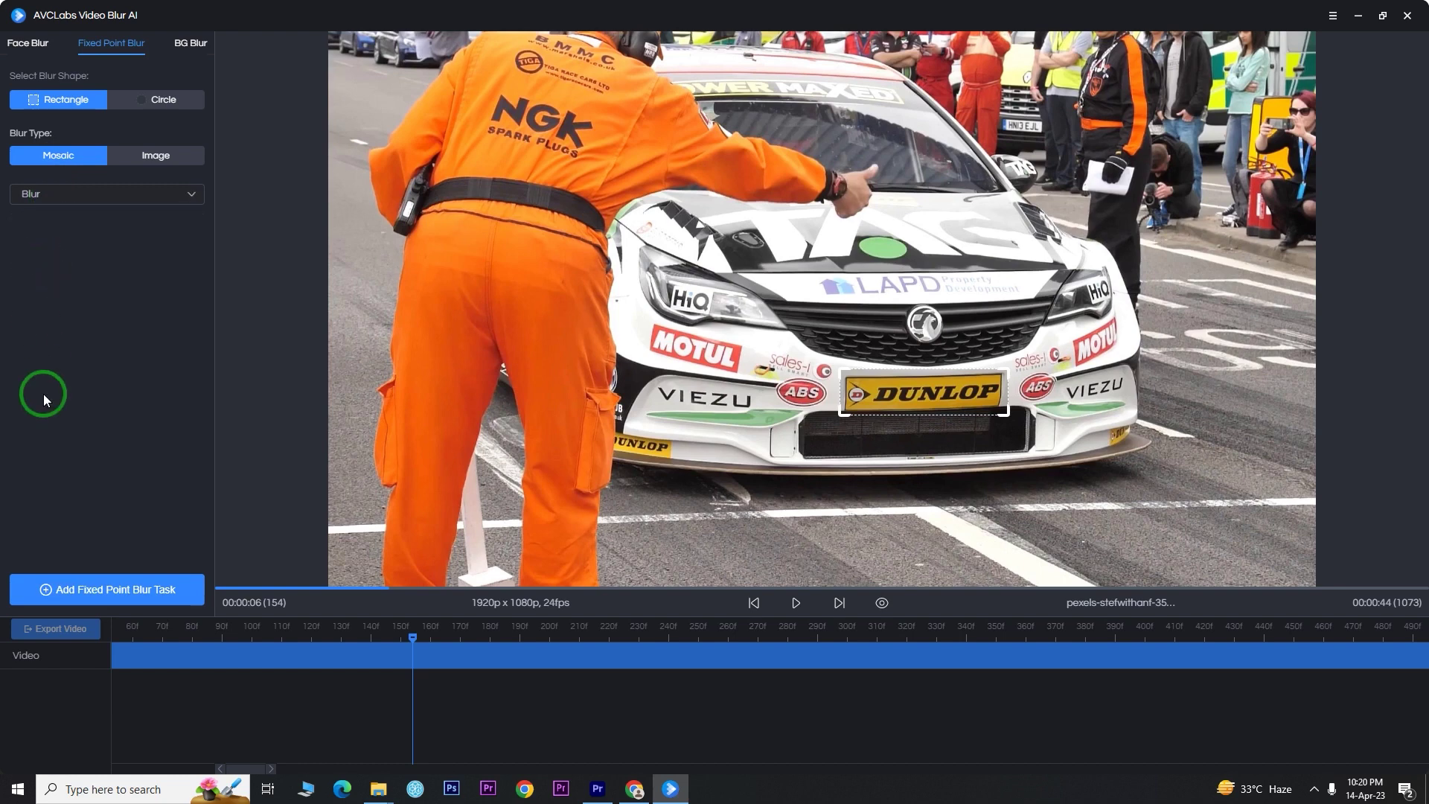
pyautogui.click(71, 596)
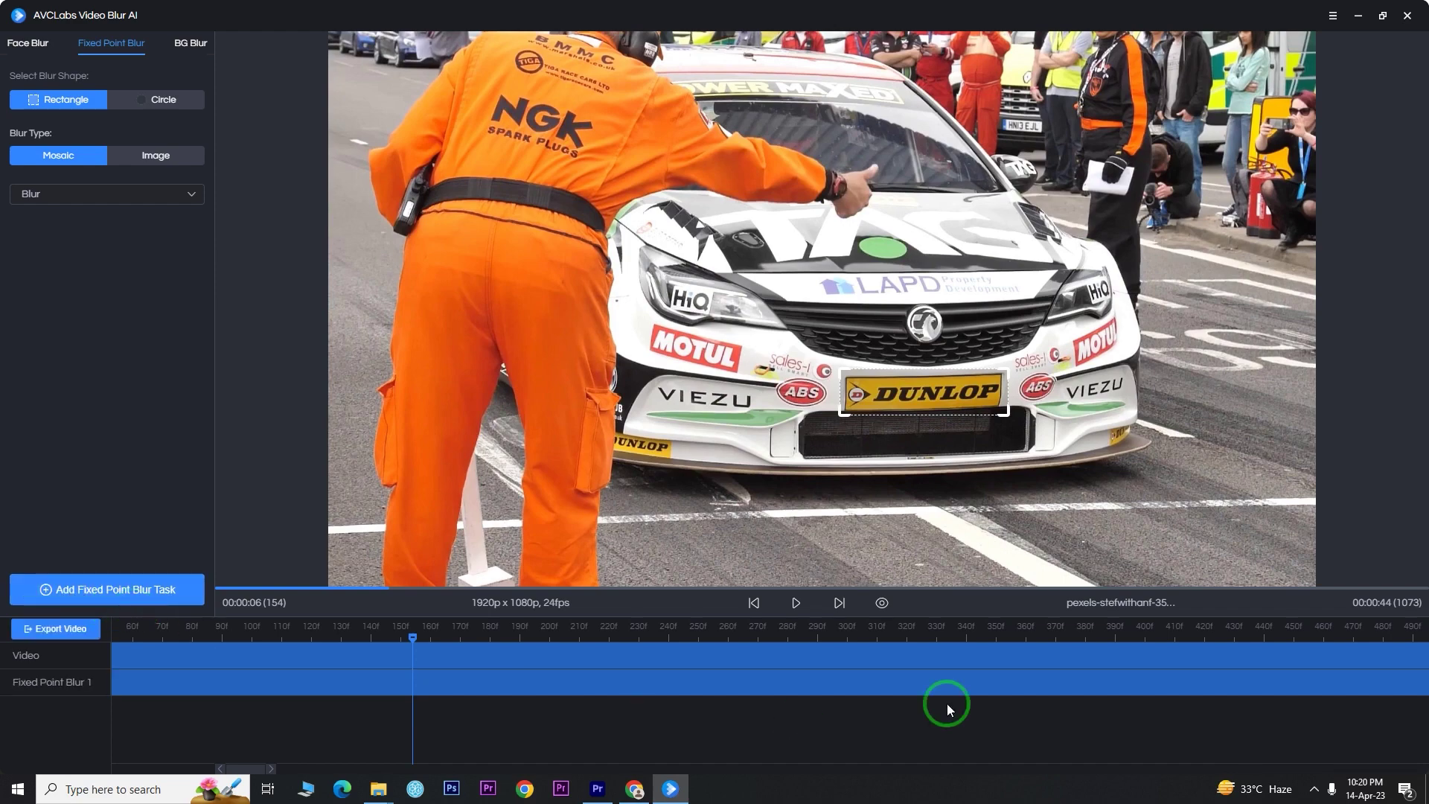
pyautogui.click(886, 606)
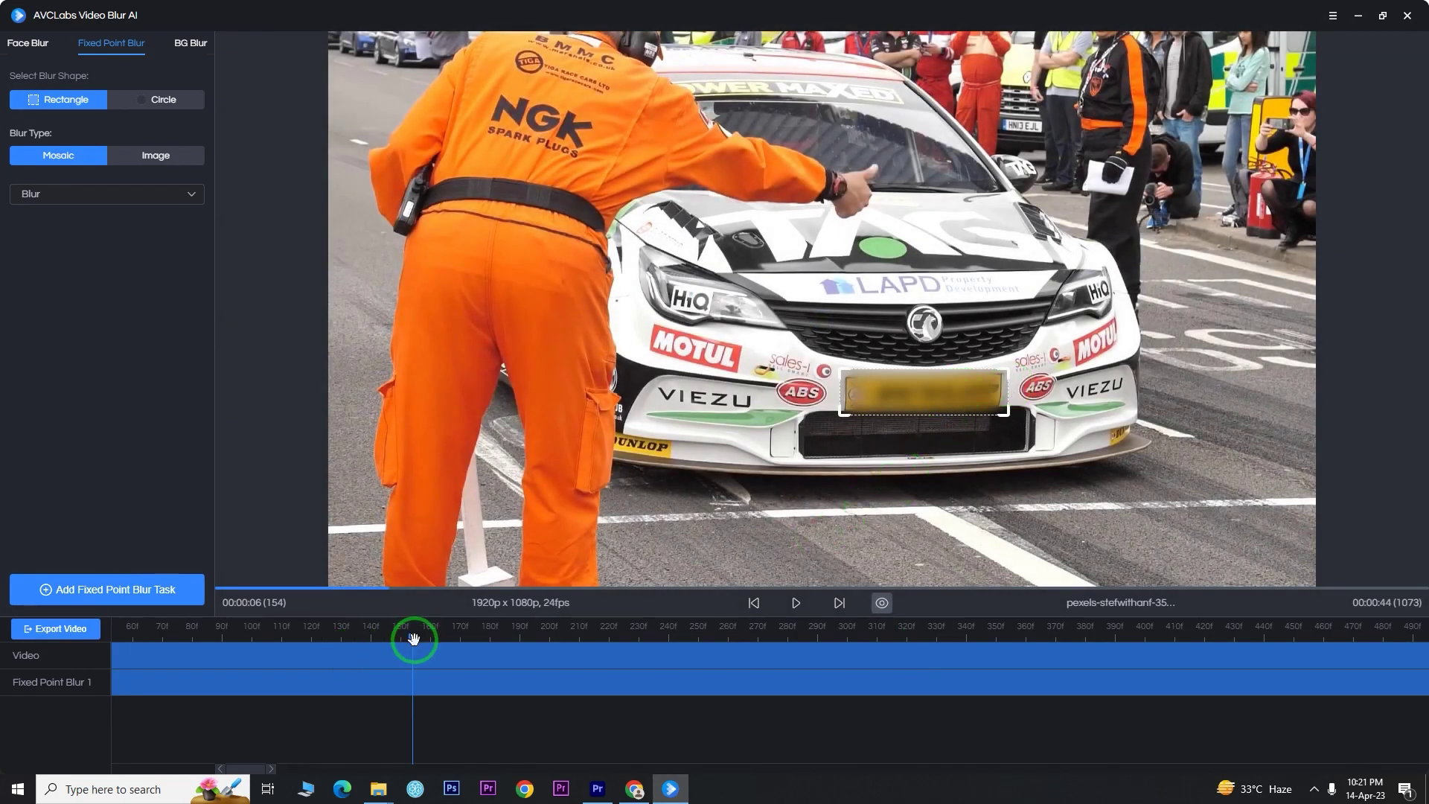
# Step: Scrub back to frame 67 and play the race car clip to check the plate blur
pyautogui.moveTo(414, 638); pyautogui.dragTo(153, 638)
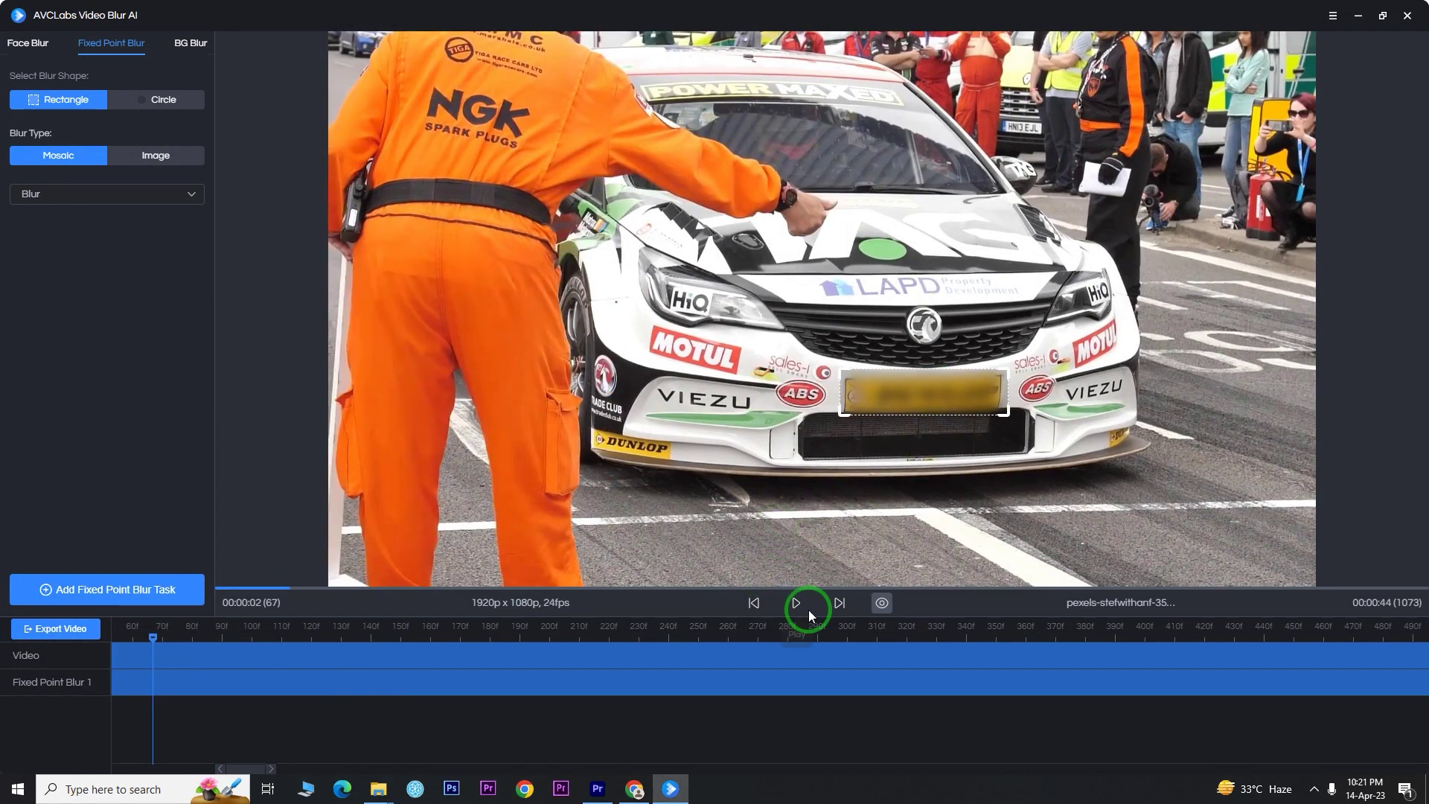
pyautogui.click(797, 605)
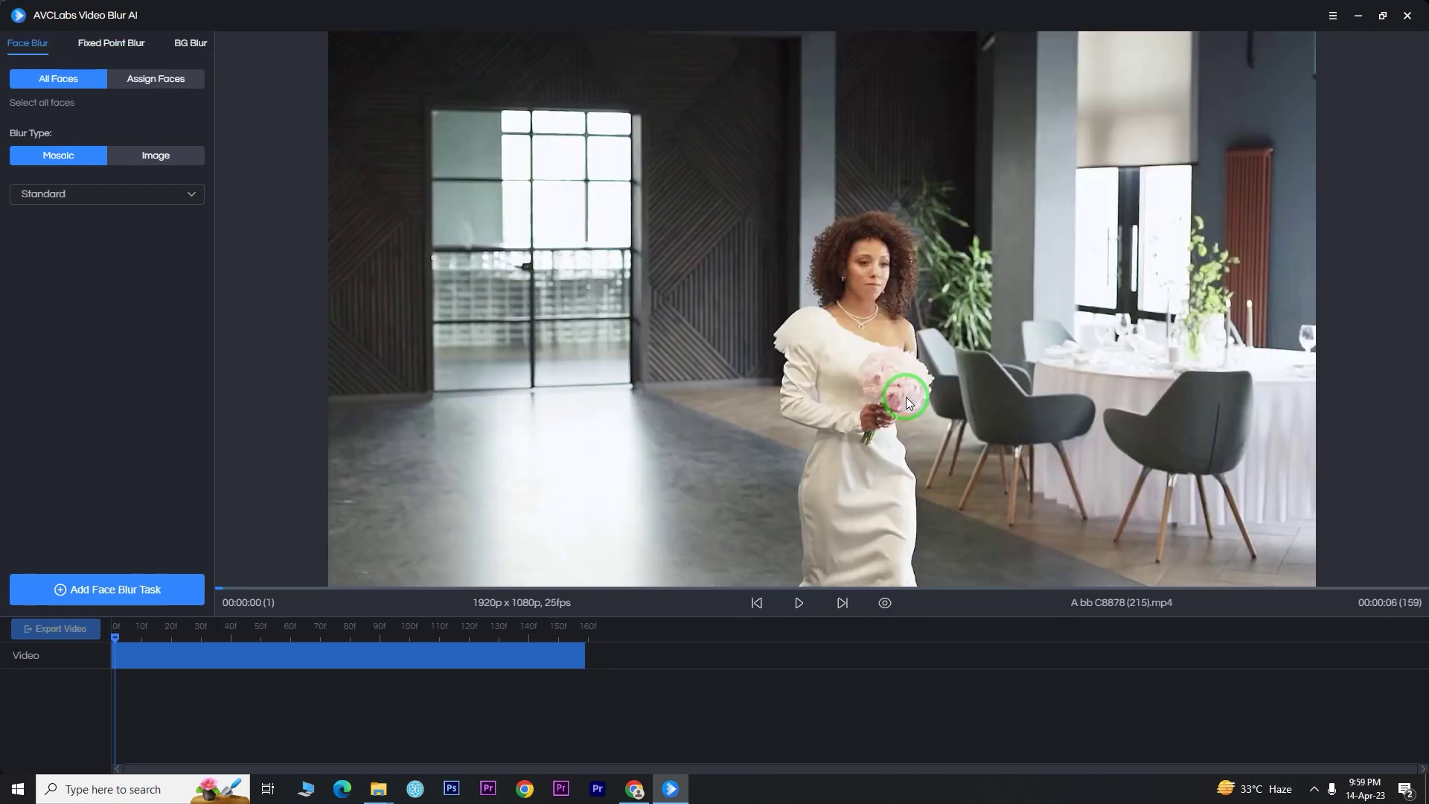
pyautogui.click(814, 606)
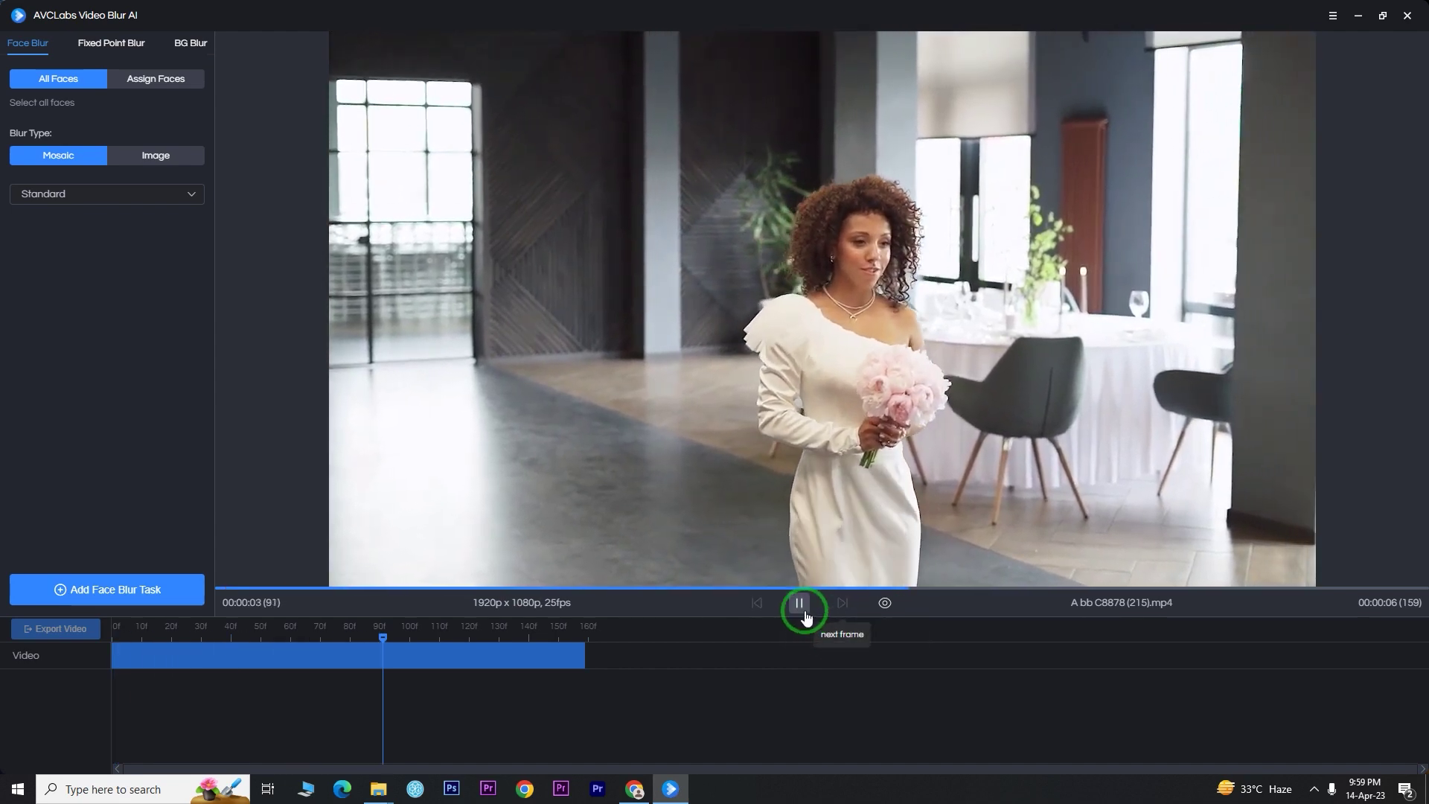
pyautogui.click(802, 611)
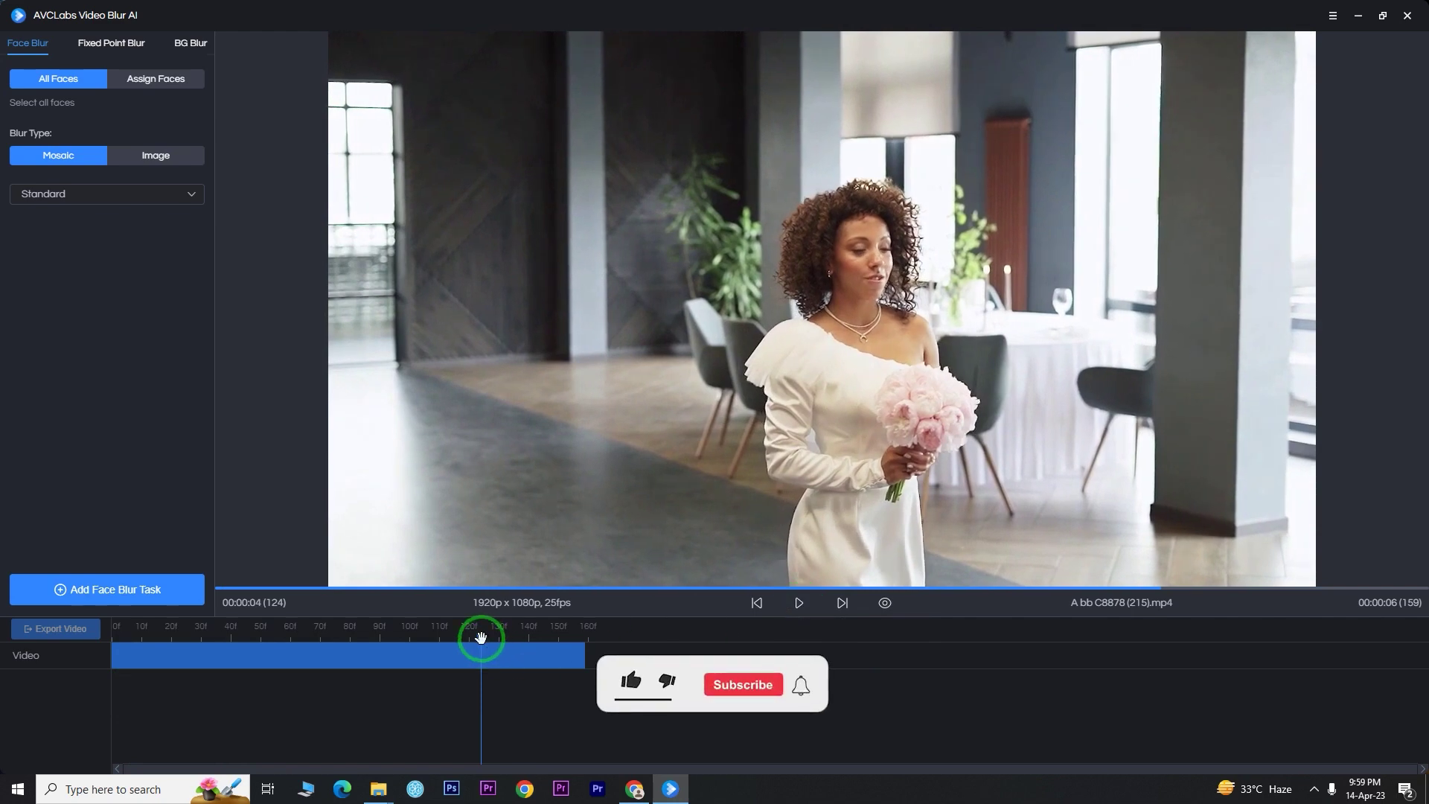
pyautogui.moveTo(481, 639); pyautogui.dragTo(111, 639)
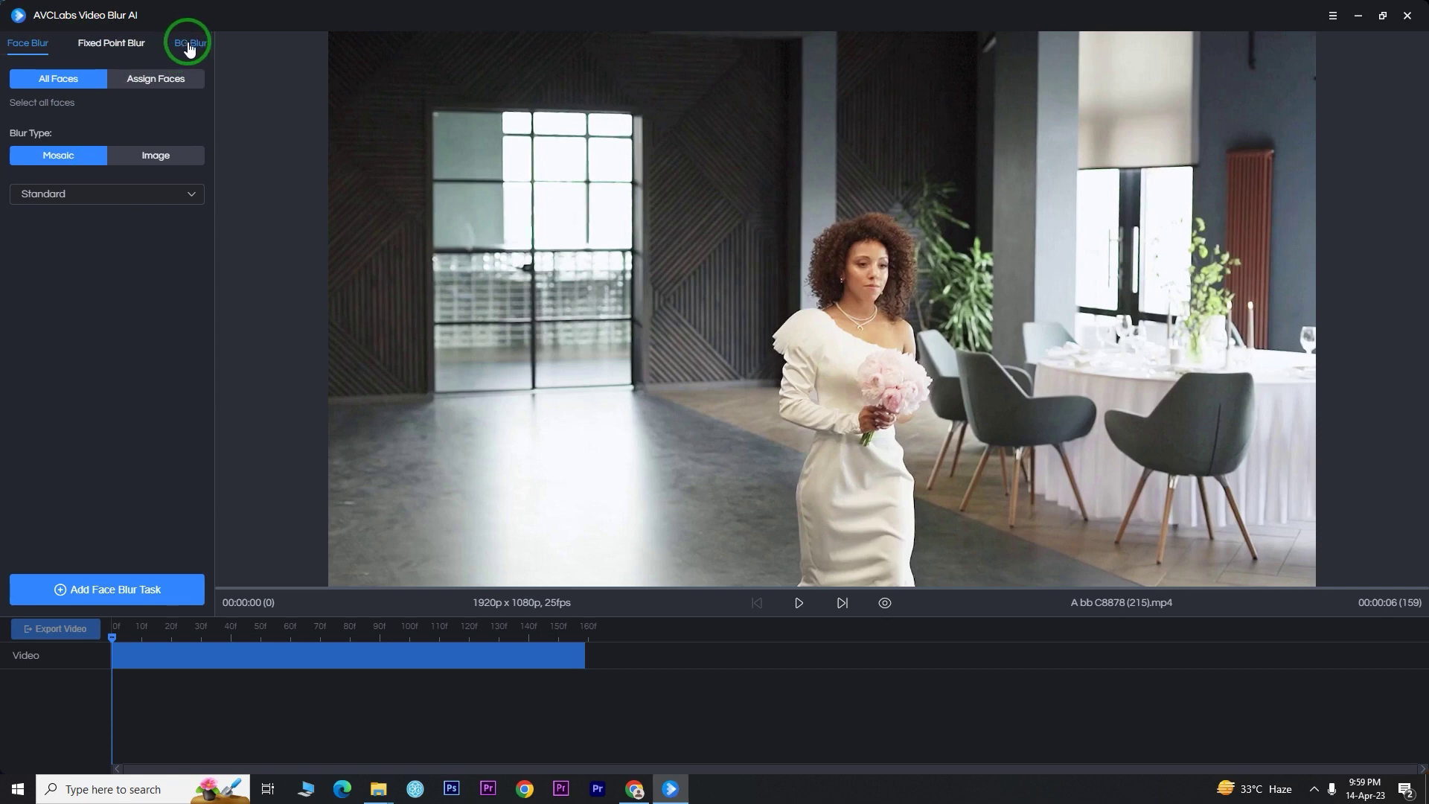
# Step: Add a BG Blur 1 task with the Blur style to the bride clip and select its track
pyautogui.click(190, 46)
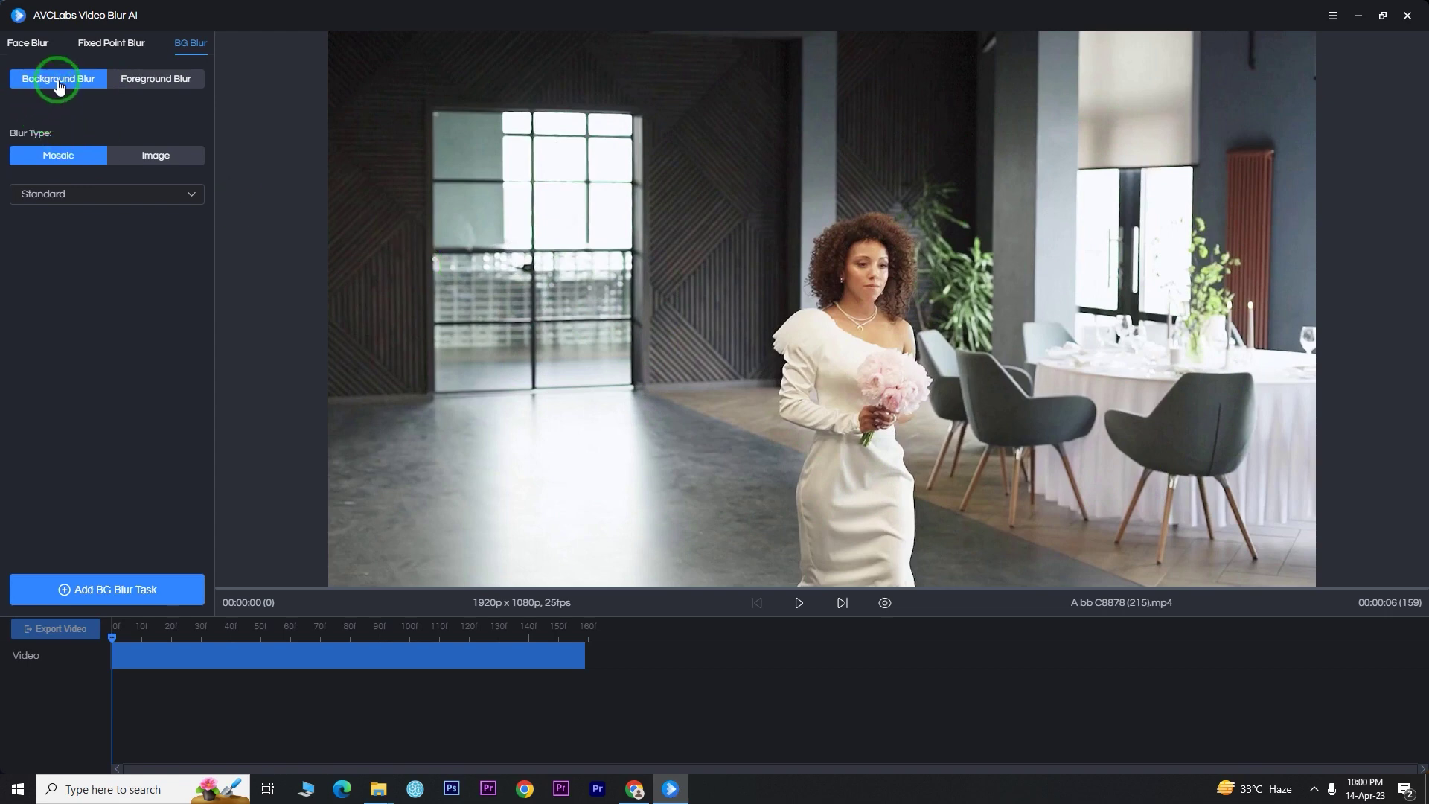
pyautogui.click(76, 204)
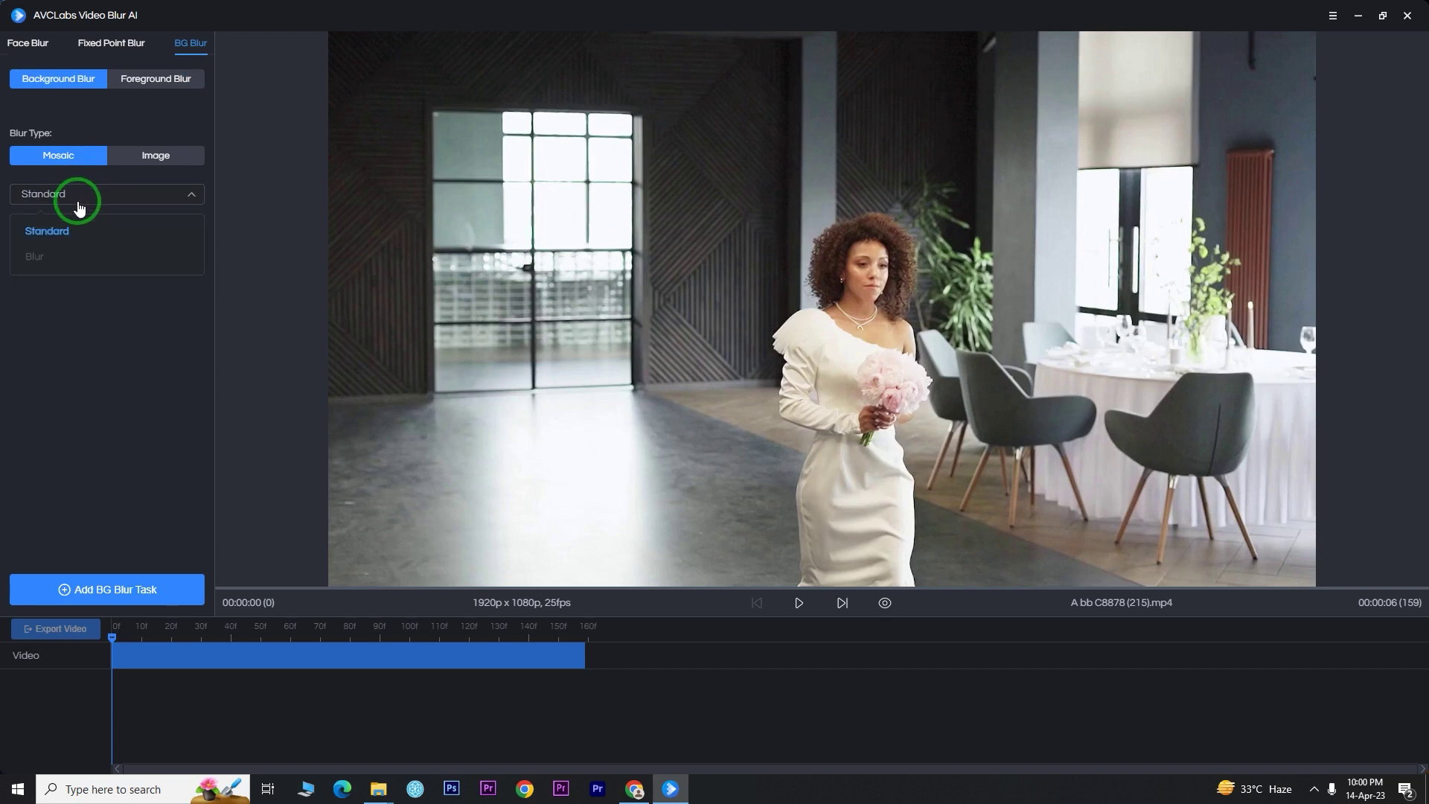
pyautogui.click(67, 260)
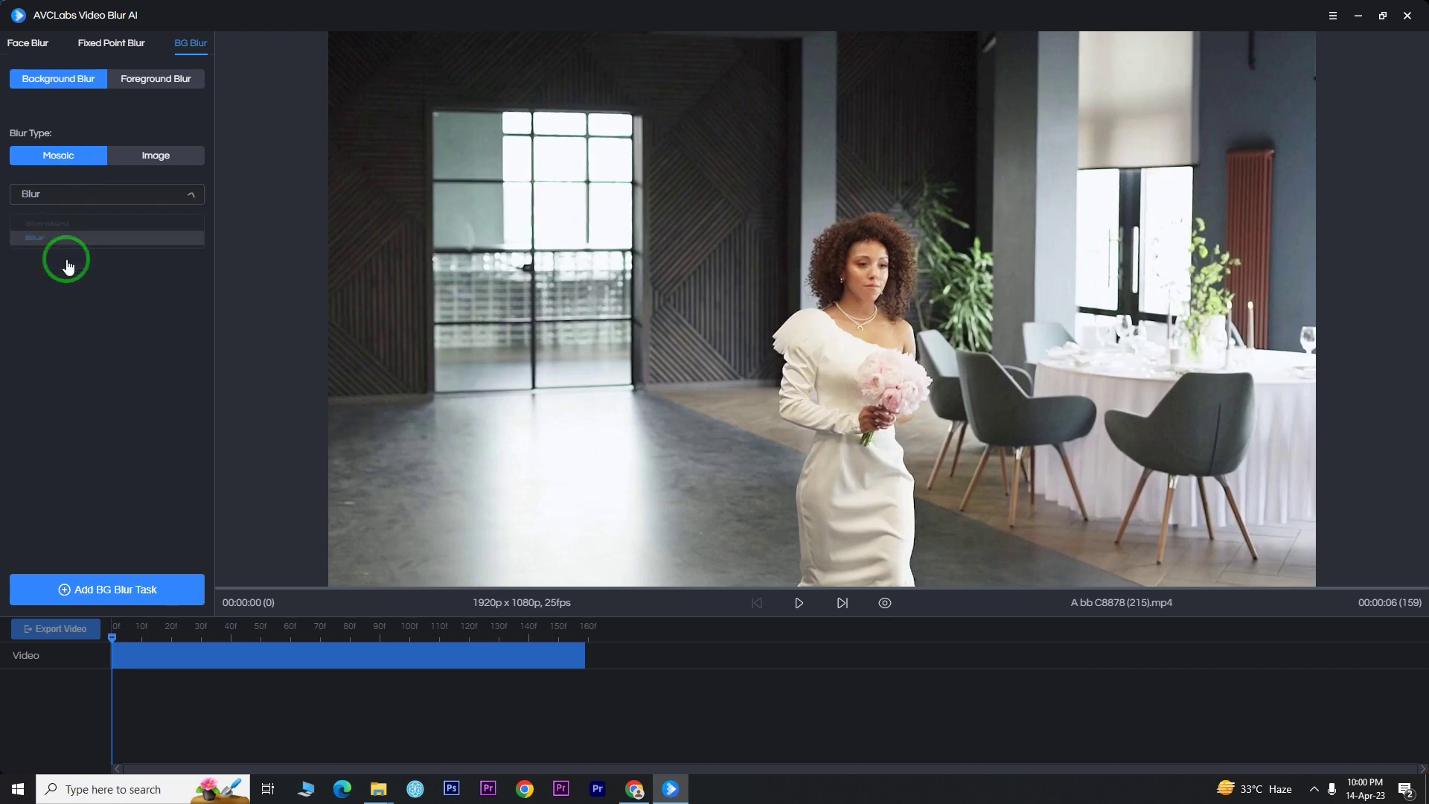
pyautogui.click(99, 596)
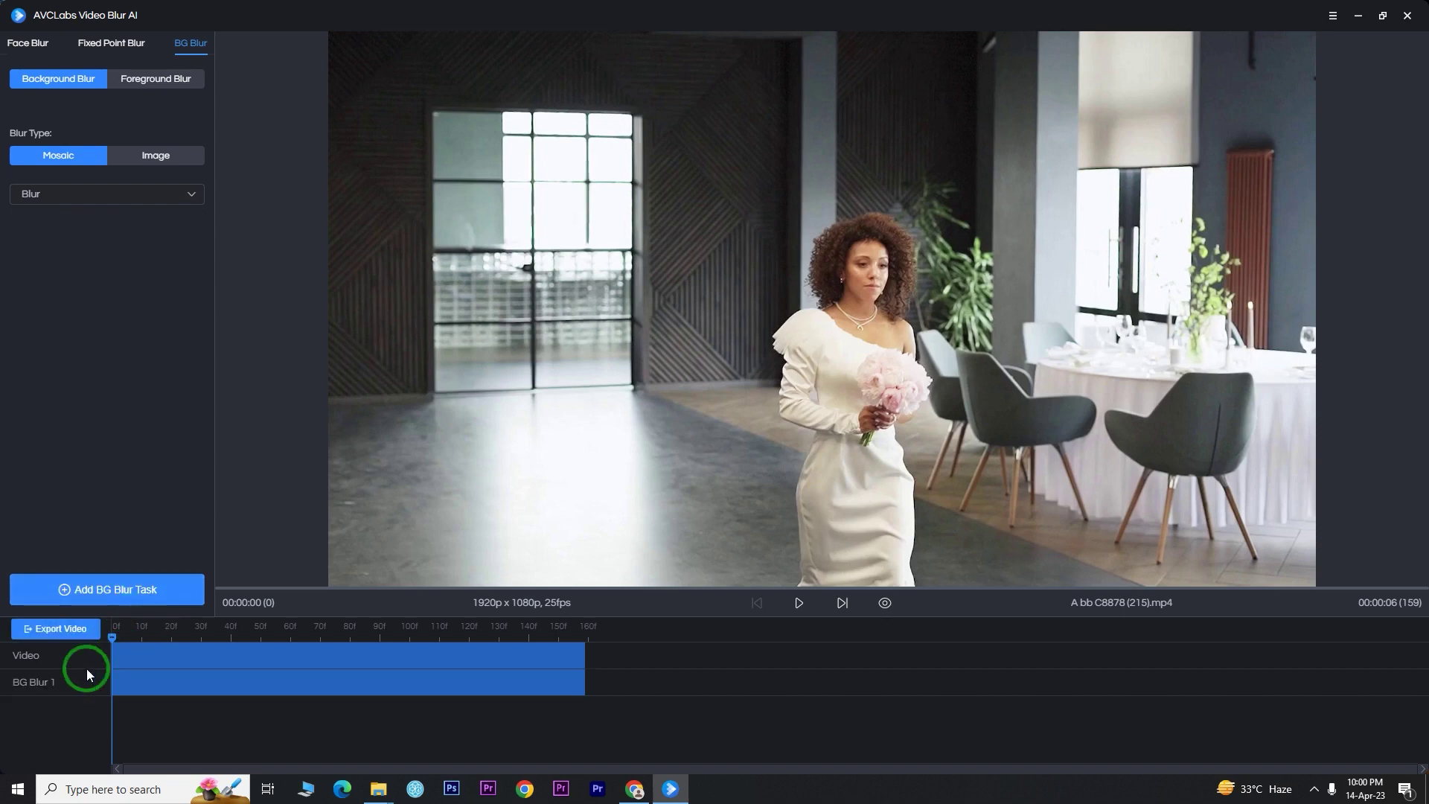
pyautogui.click(185, 688)
# Step: Preview the bride clip, playing then pausing to check the blurred room behind her
pyautogui.click(890, 604)
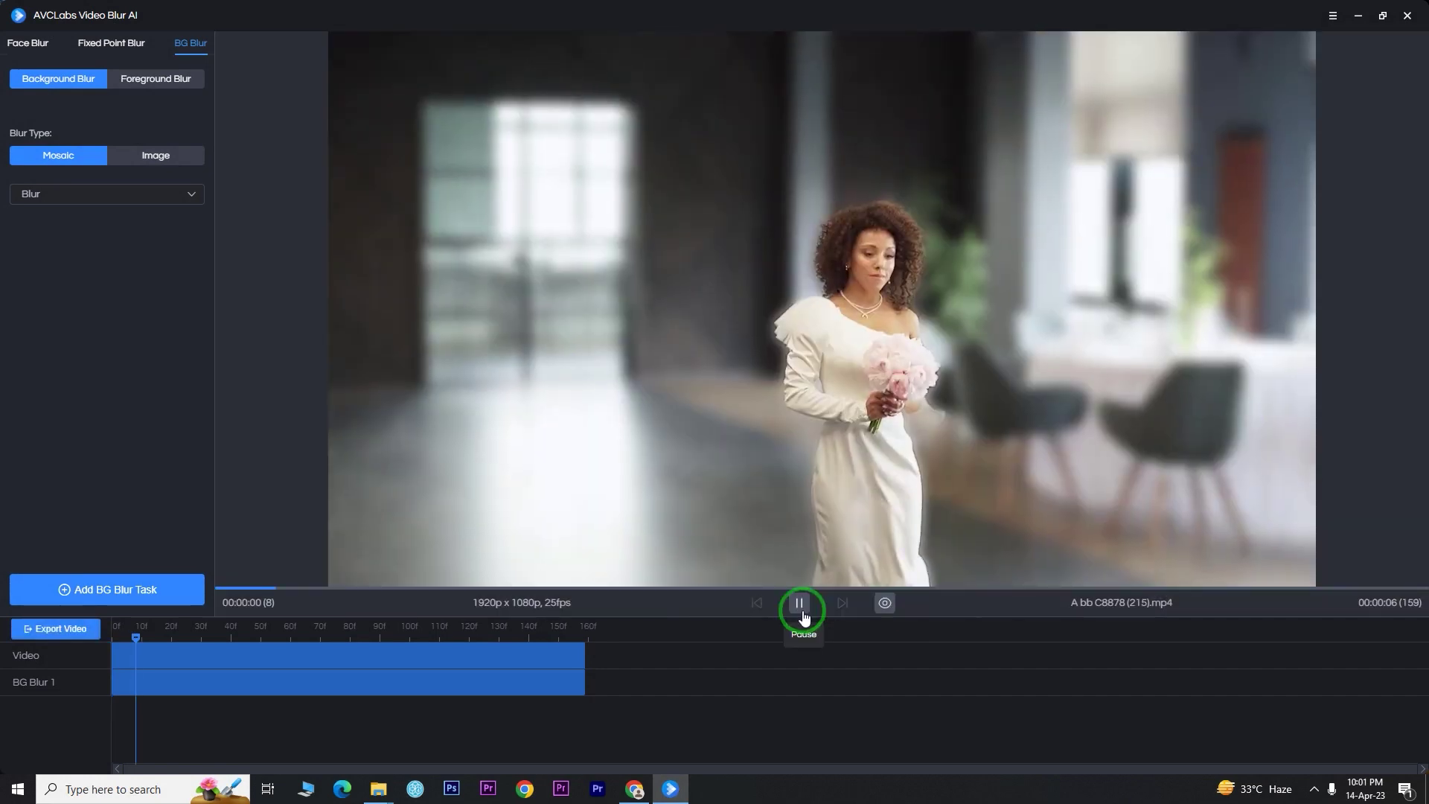
pyautogui.click(801, 605)
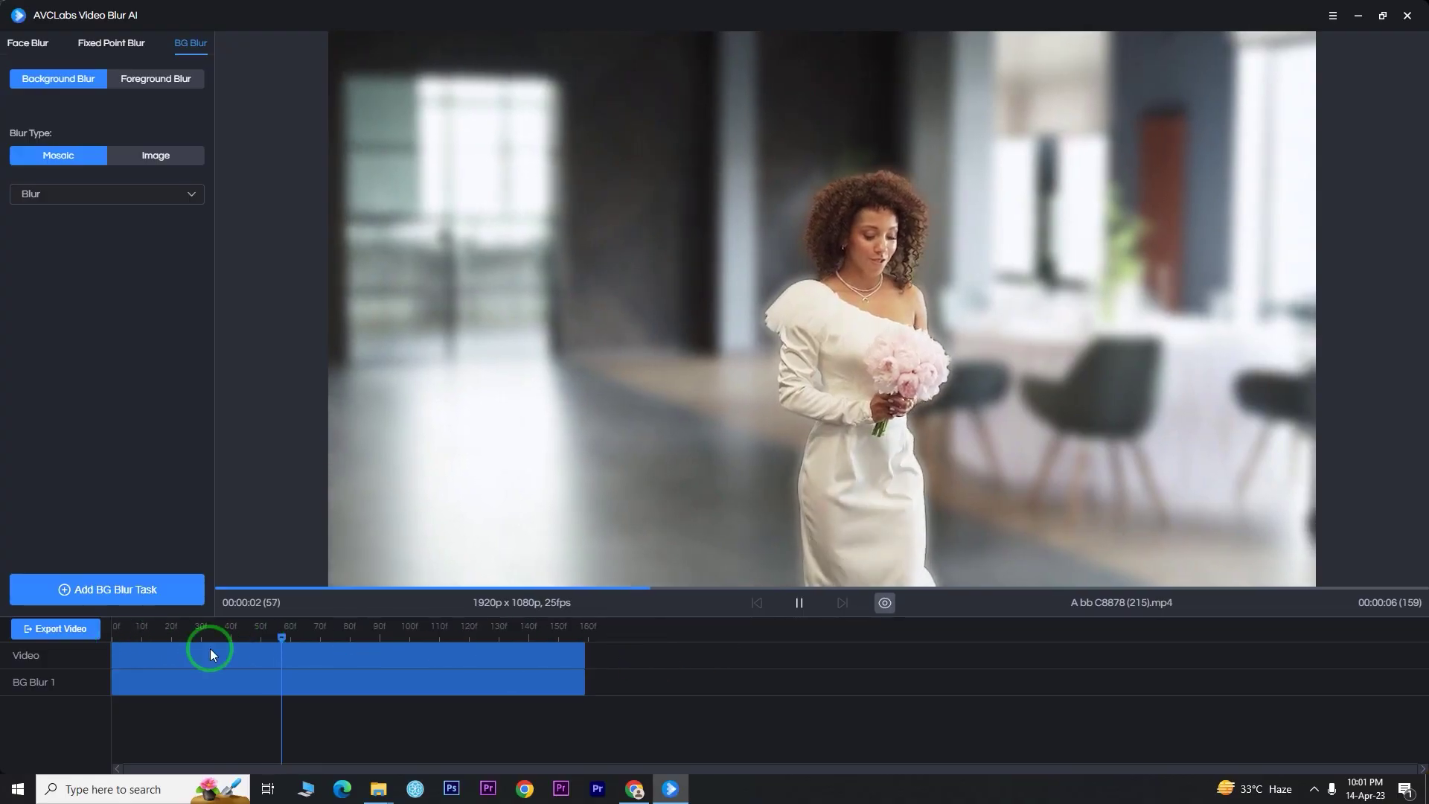
pyautogui.click(799, 602)
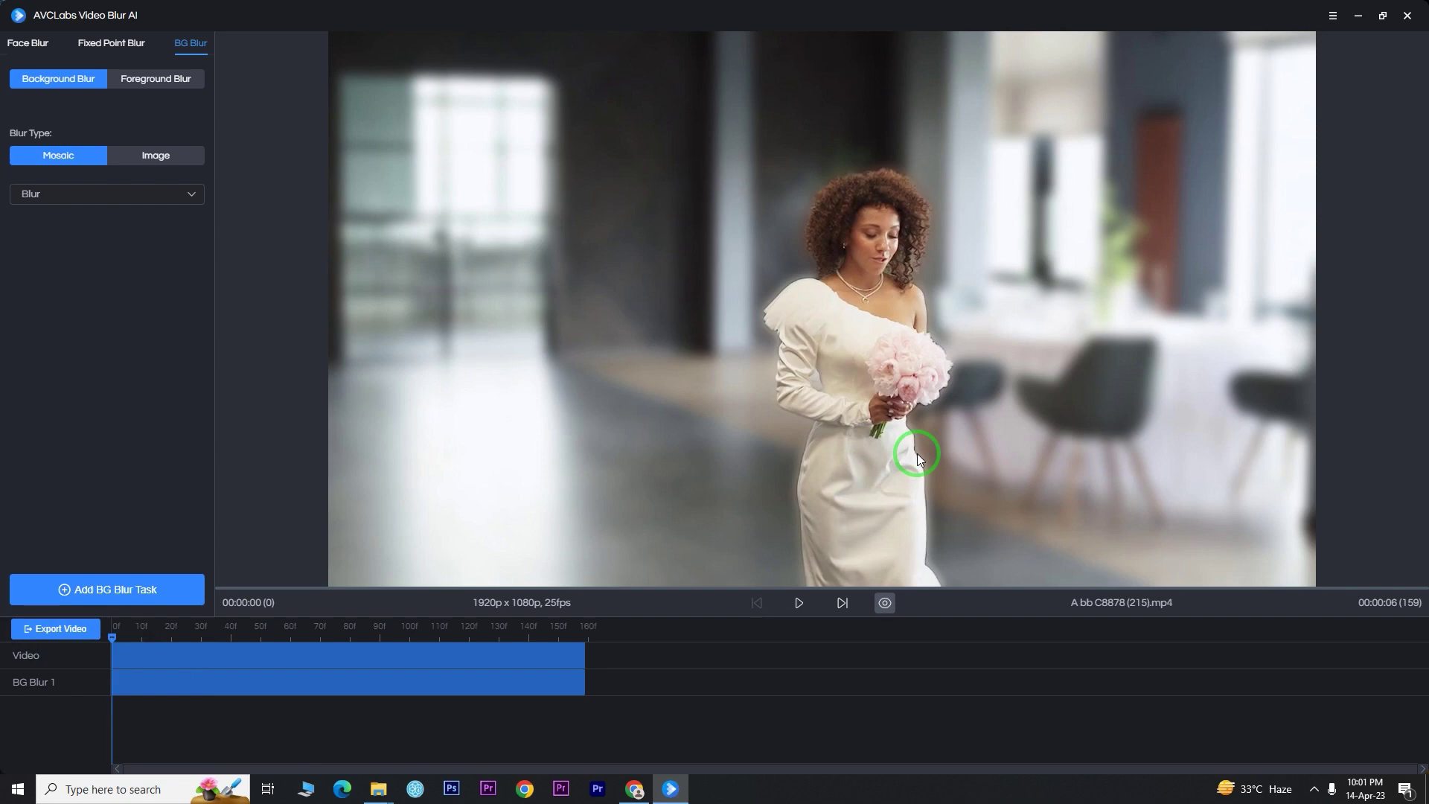